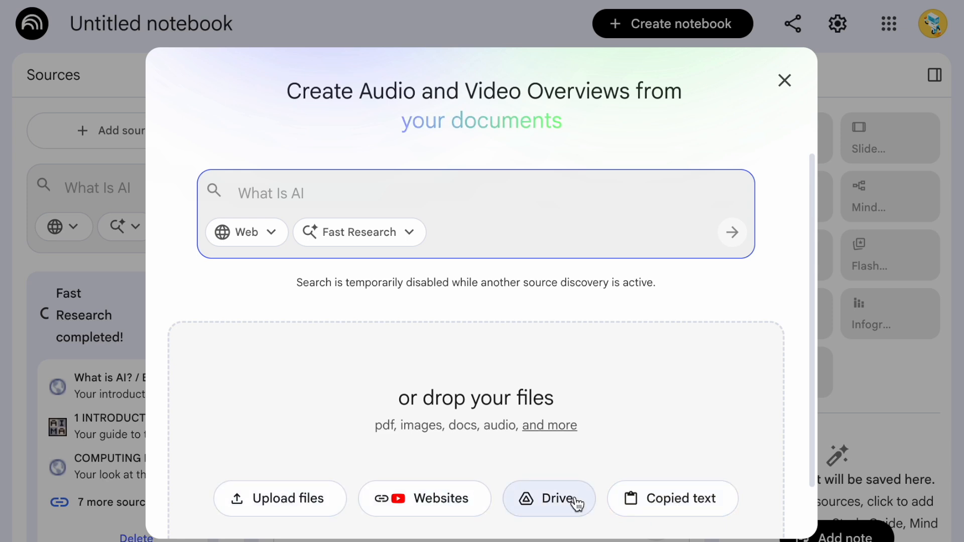
- Add the copied text on Artificial Intelligence and its five numbered capabilities to the notebook as a pasted-text source
click(706, 503)
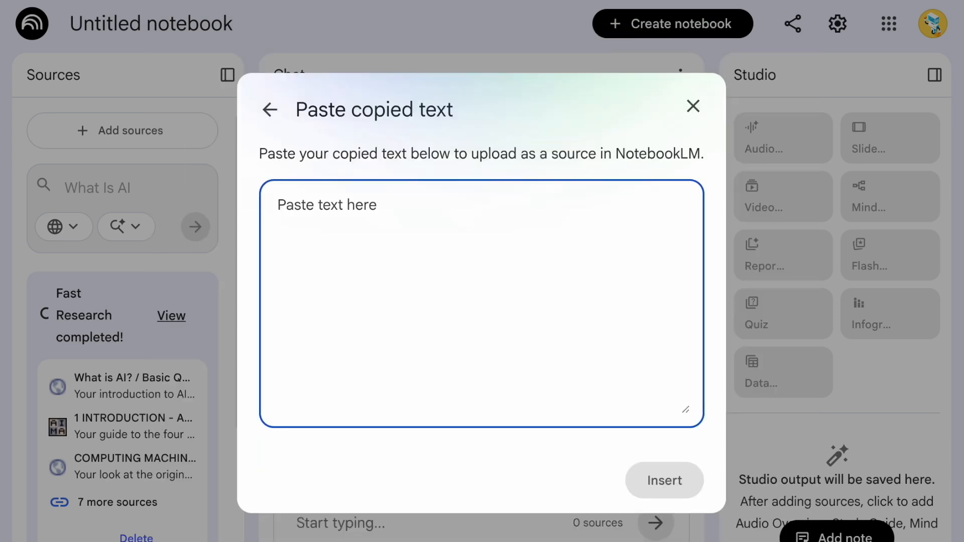
key(super+Tab)
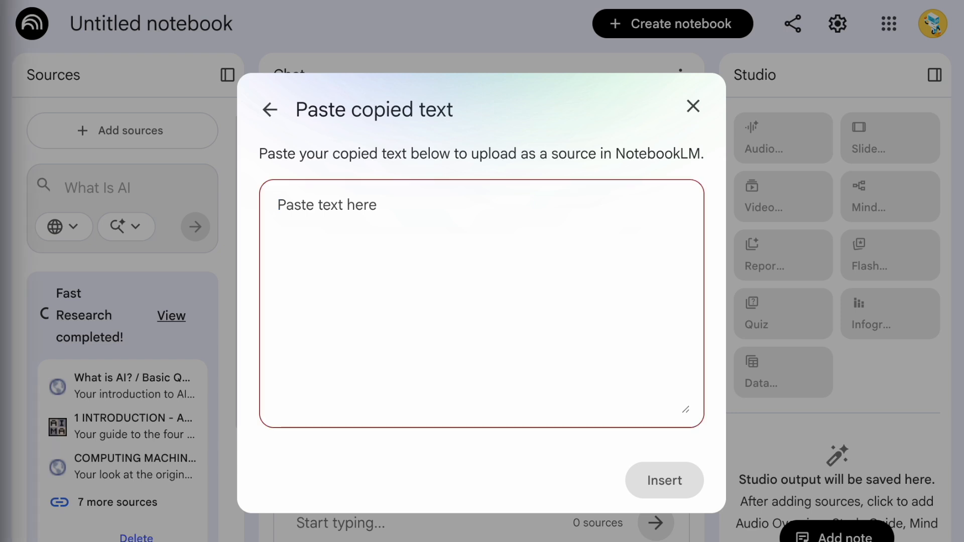
click(343, 209)
key(ctrl+v)
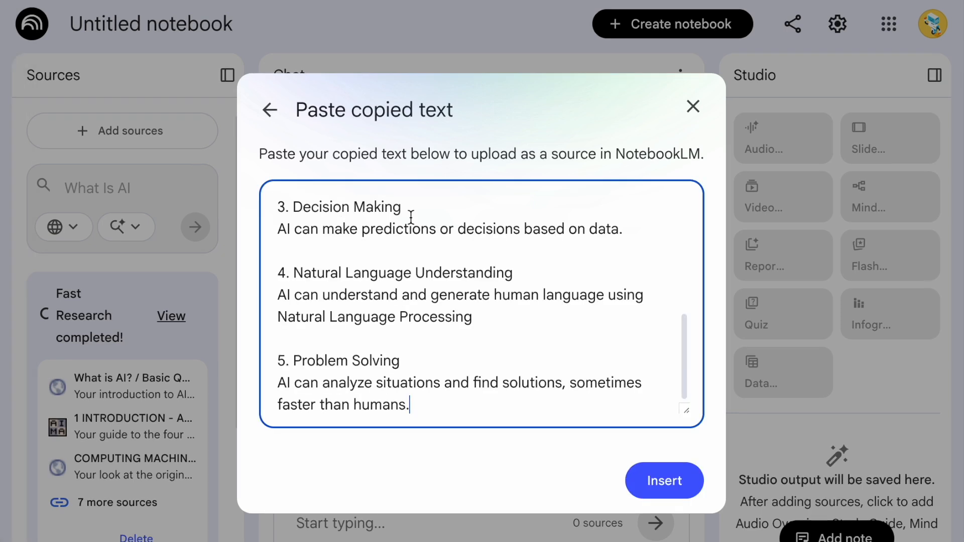
scroll(658, 253, up, 6)
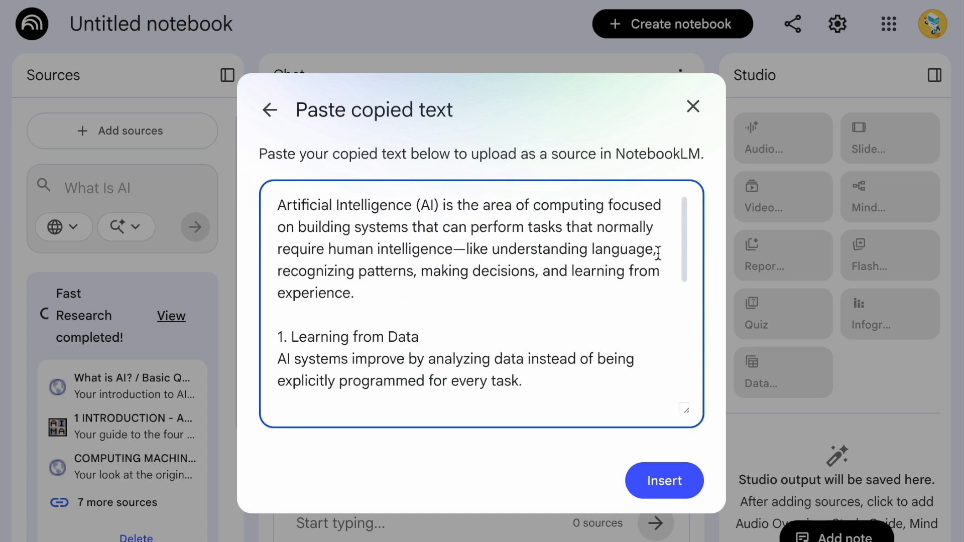
scroll(658, 252, down, 3)
scroll(658, 253, down, 3)
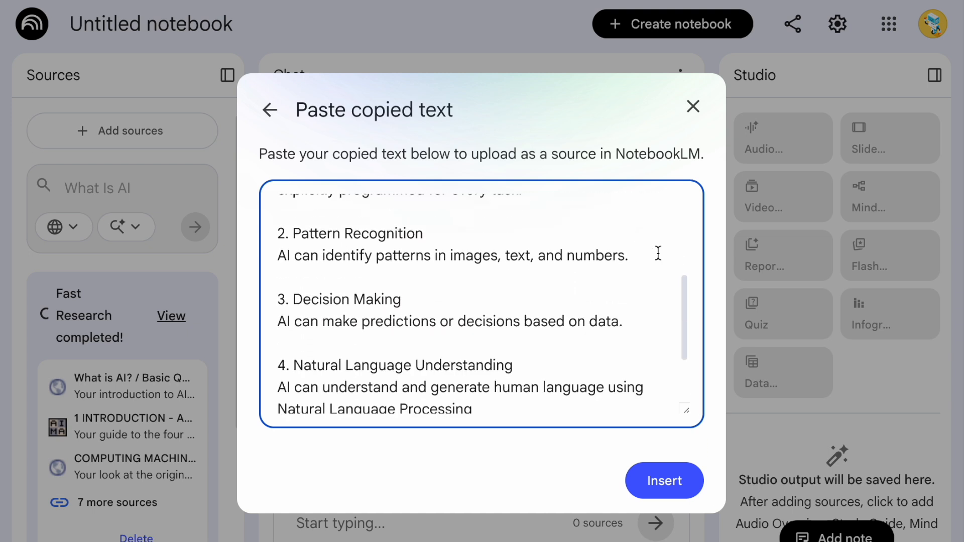
scroll(658, 253, down, 3)
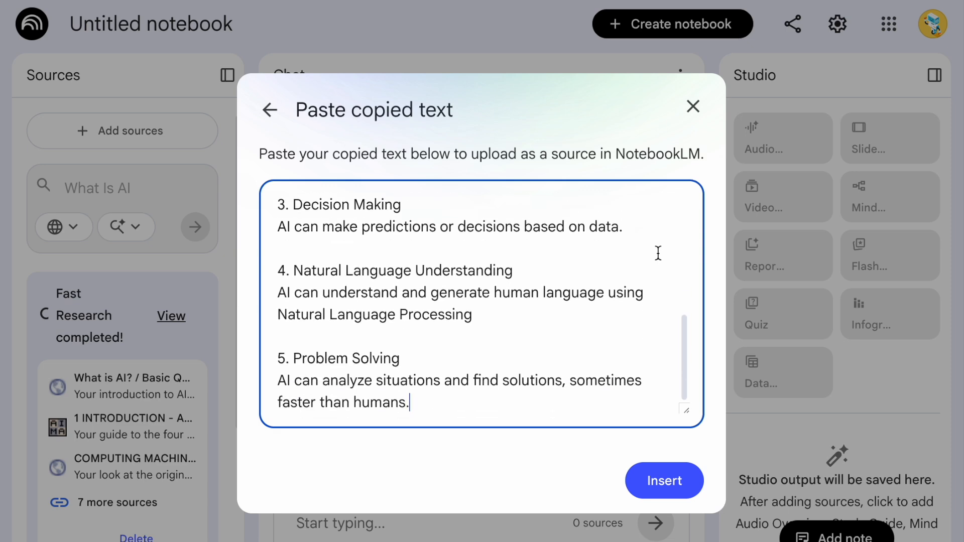
click(671, 481)
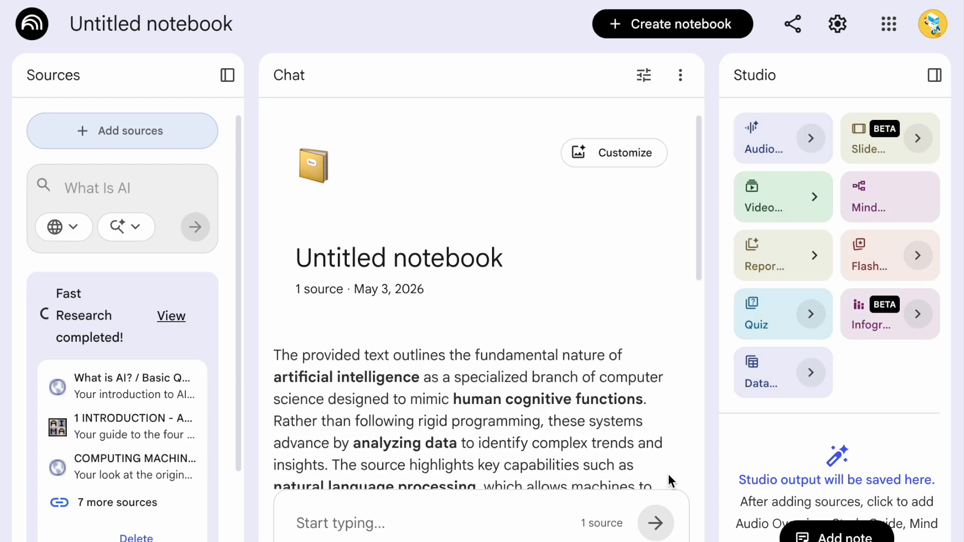
- Ask the suggested question on the role of Natural Language Processing in AI systems and save the answer as a note
scroll(691, 419, down, 4)
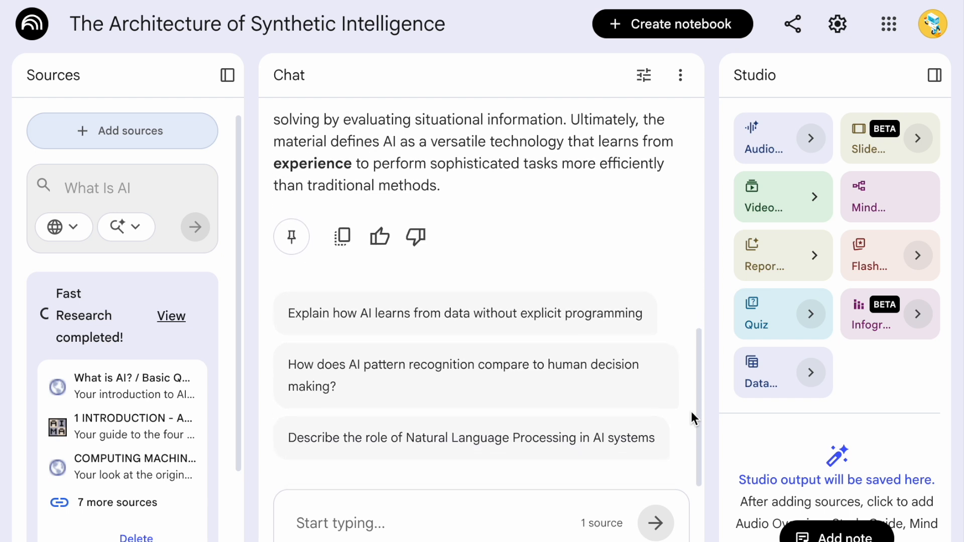
click(508, 438)
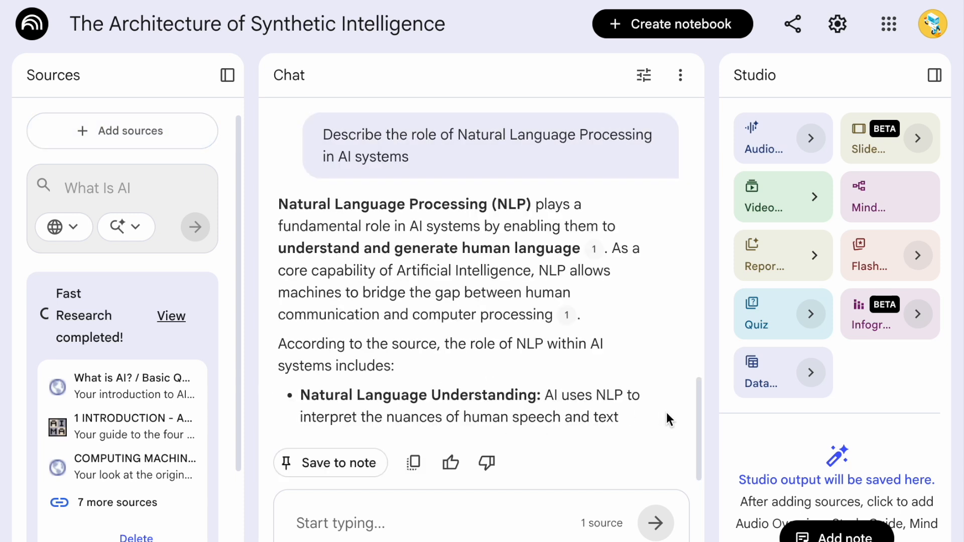
scroll(670, 412, down, 1)
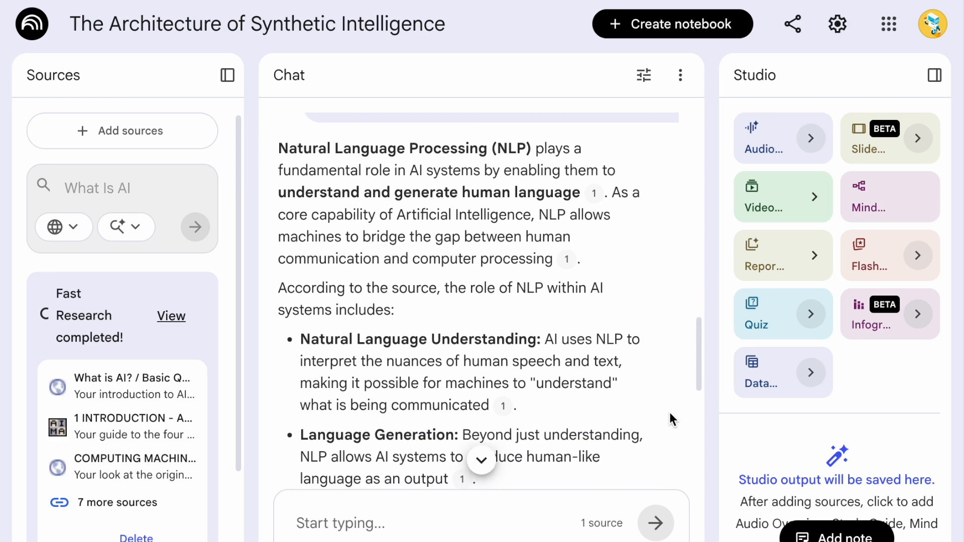
scroll(670, 412, down, 3)
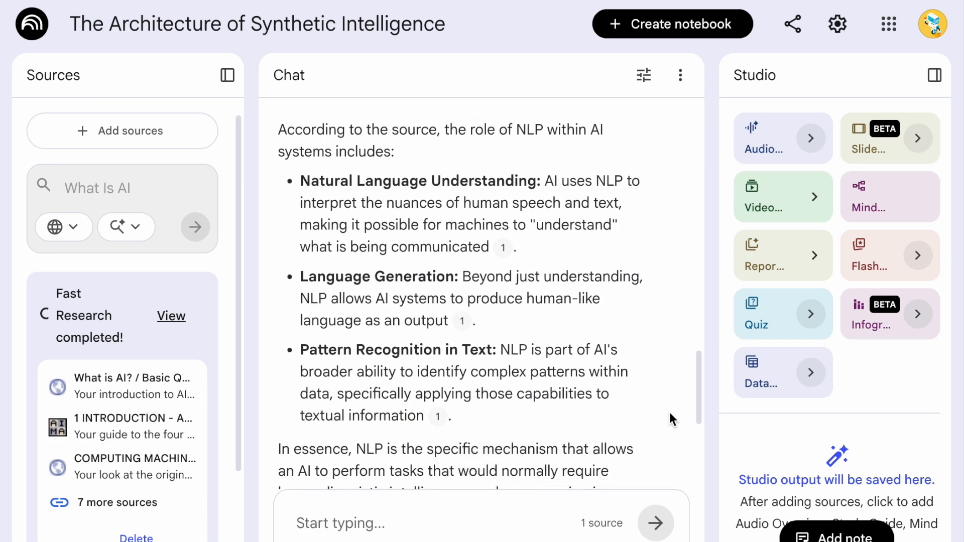
scroll(670, 412, down, 1)
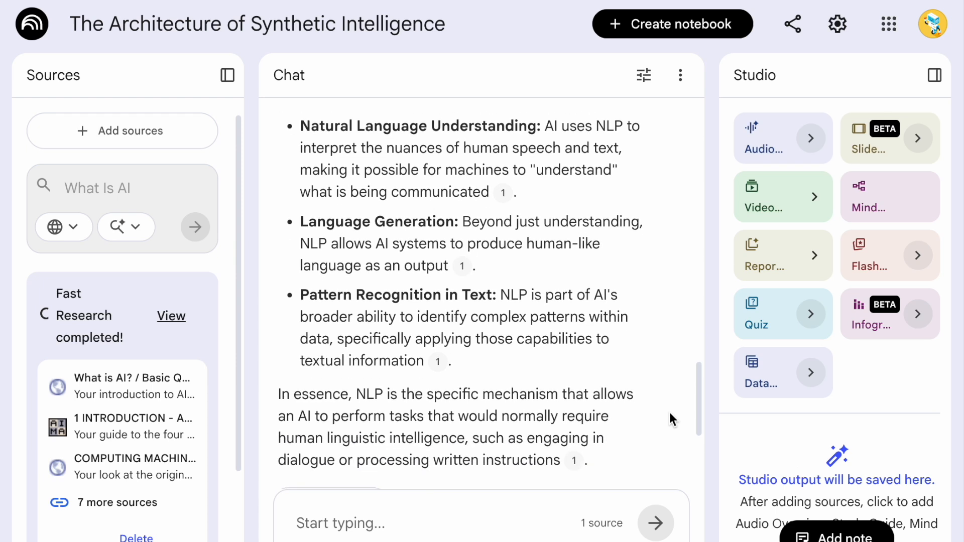
scroll(670, 412, down, 3)
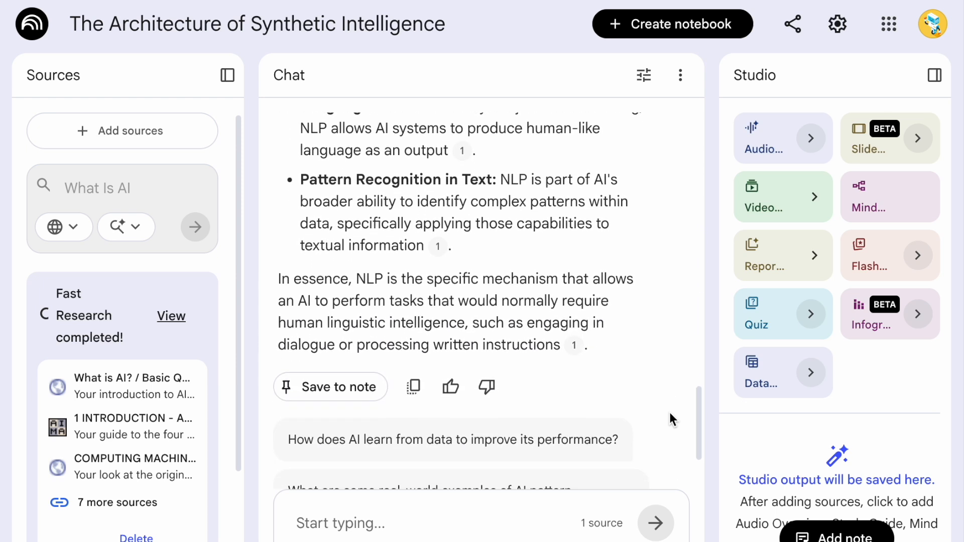
scroll(670, 412, down, 2)
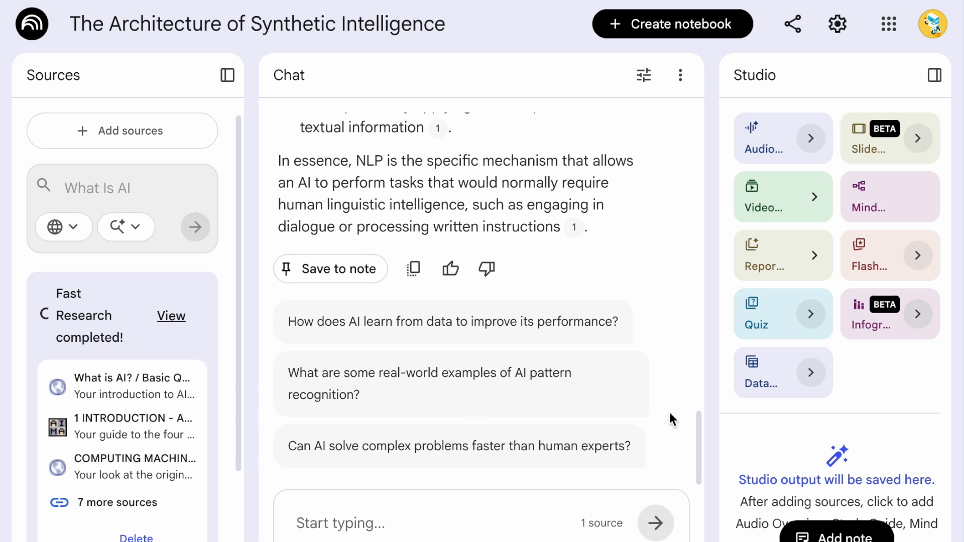
click(315, 272)
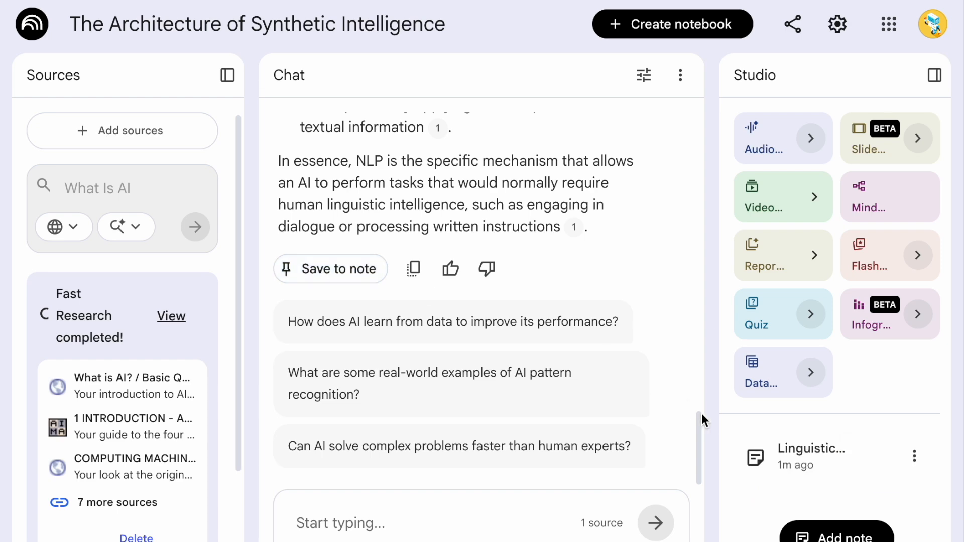
- Open the saved note on Natural Language Processing and convert it to a source
click(782, 462)
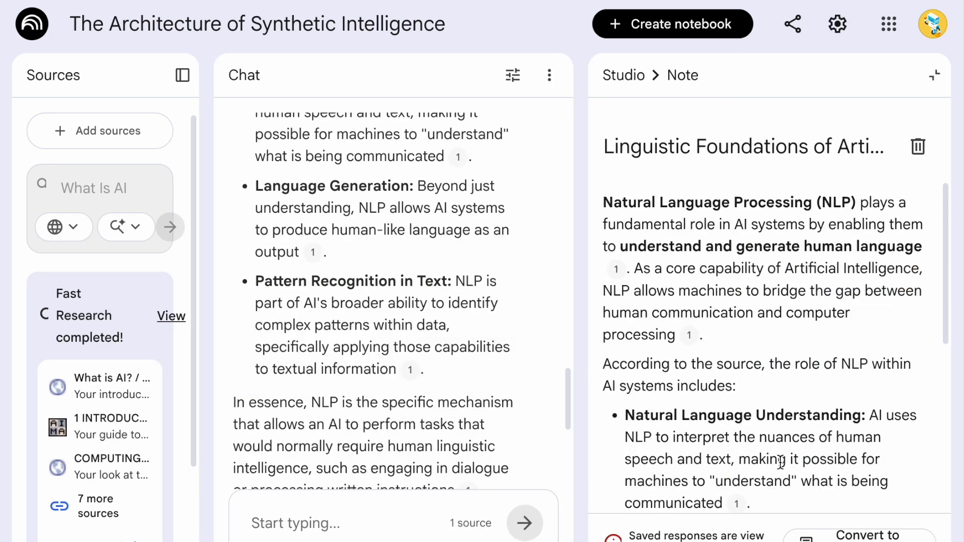
click(937, 78)
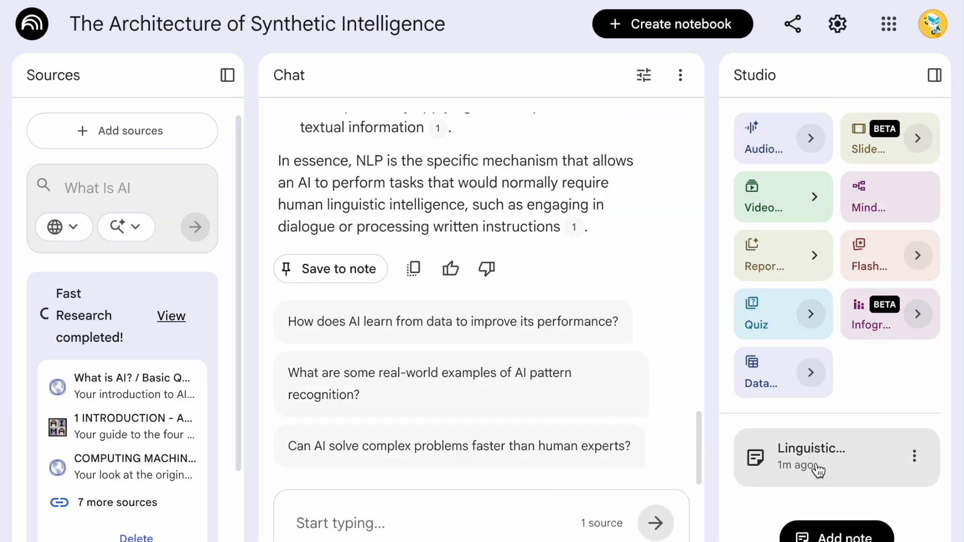
click(819, 471)
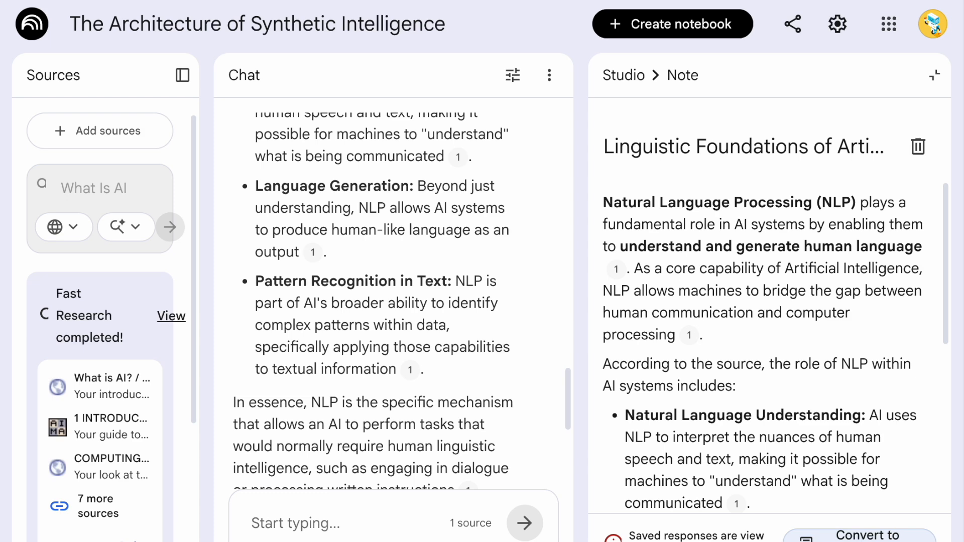
click(860, 537)
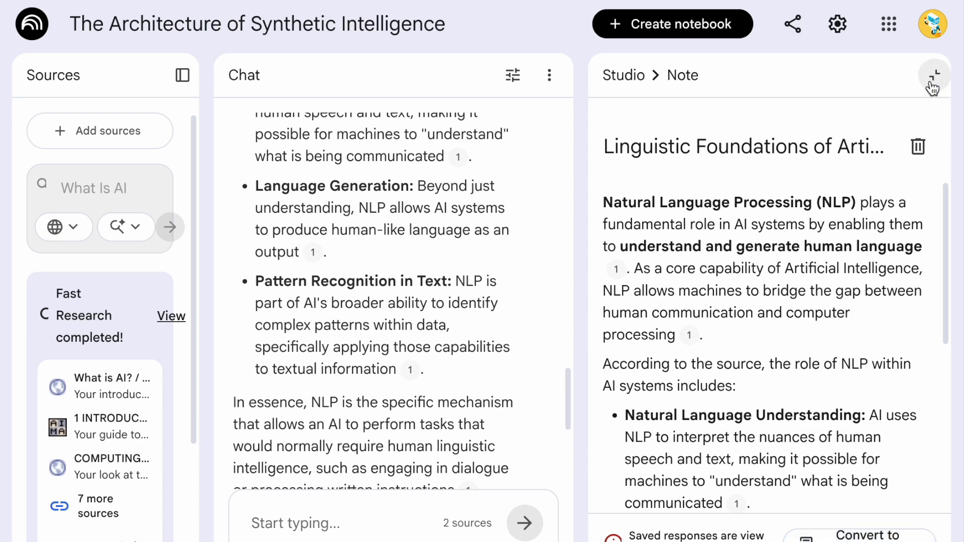
click(933, 83)
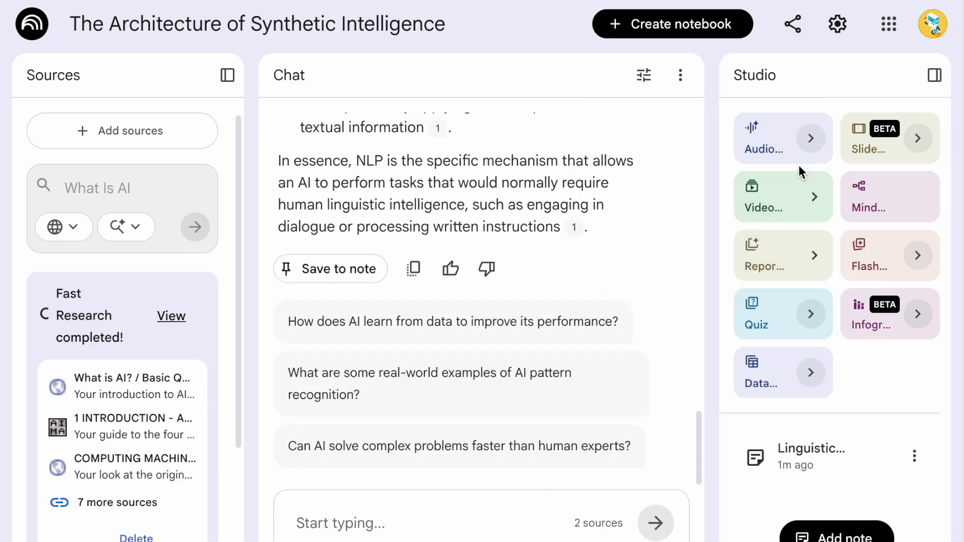
- Generate an audio overview, a slide deck, a video overview and a mind map from the sources
click(776, 146)
click(875, 146)
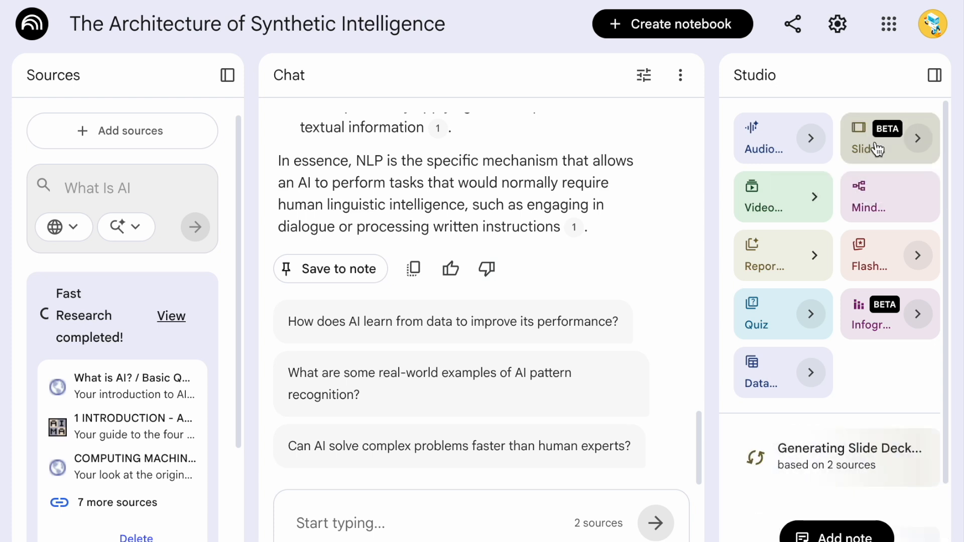
click(781, 200)
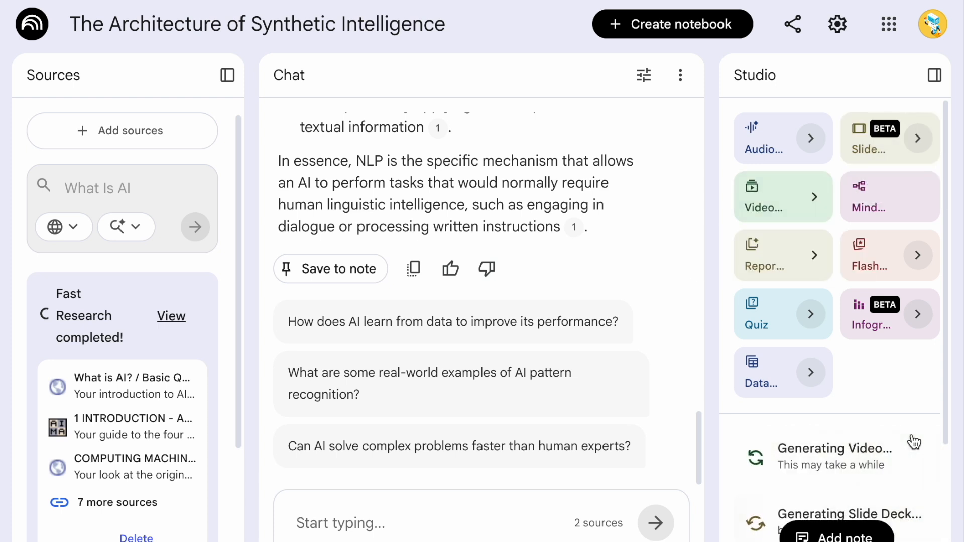
click(878, 205)
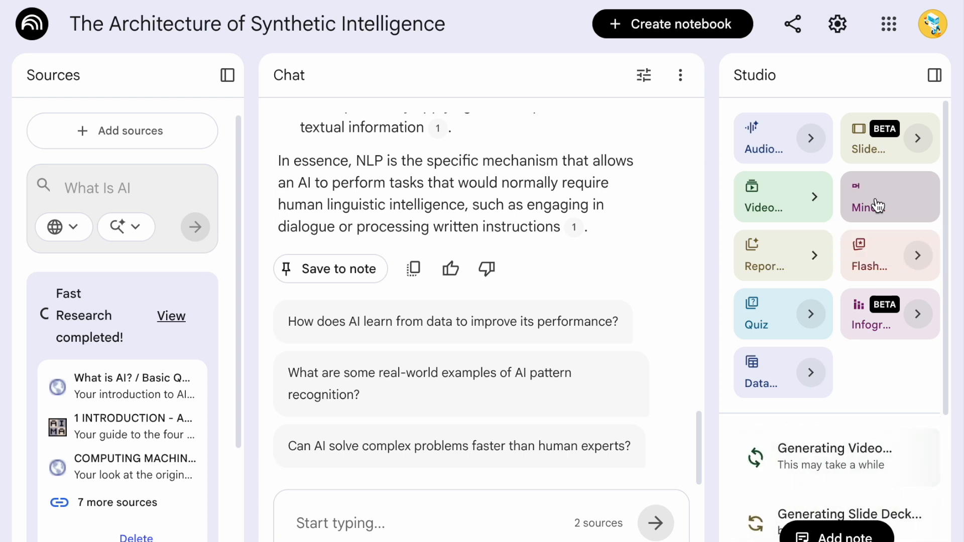
- Generate a report, flashcards, a quiz, an infographic and a data table from the sources
scroll(914, 348, down, 2)
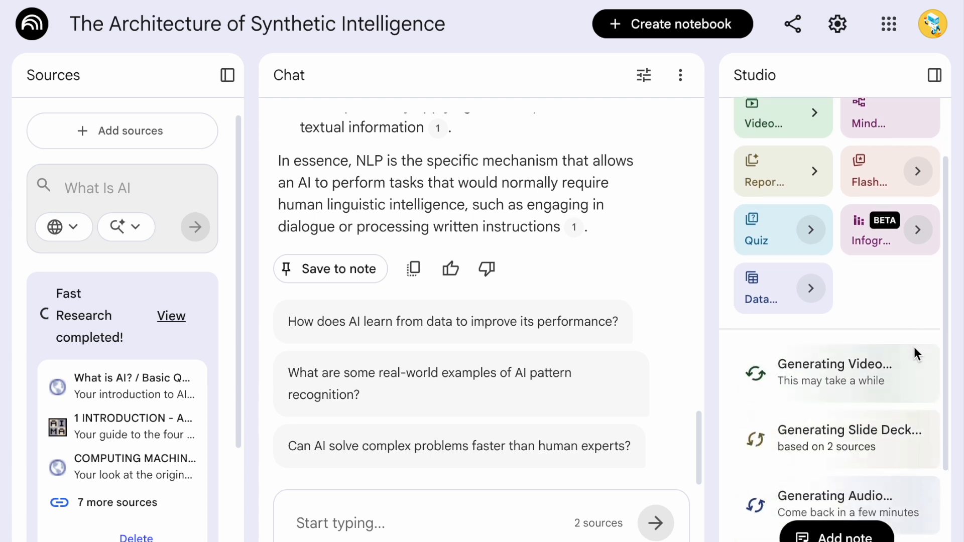
scroll(914, 347, up, 2)
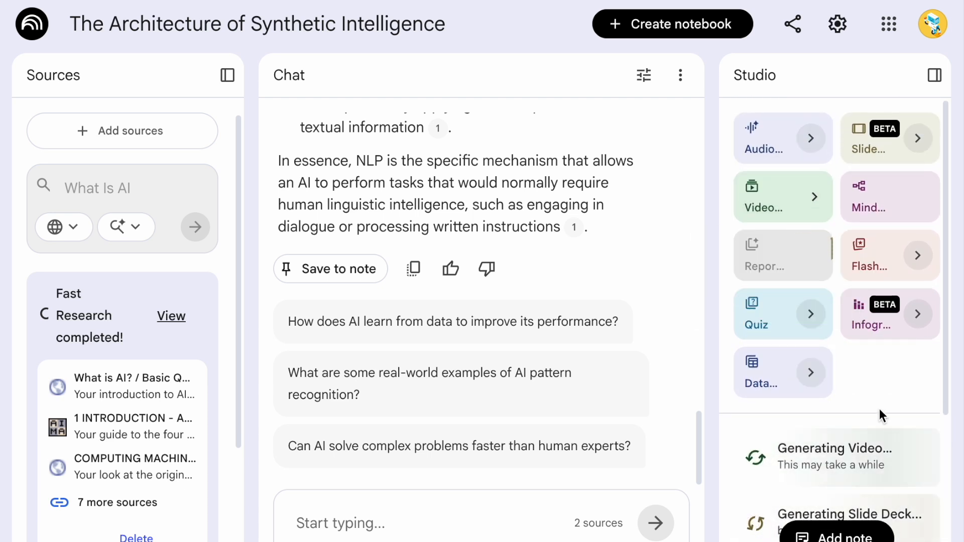
click(892, 267)
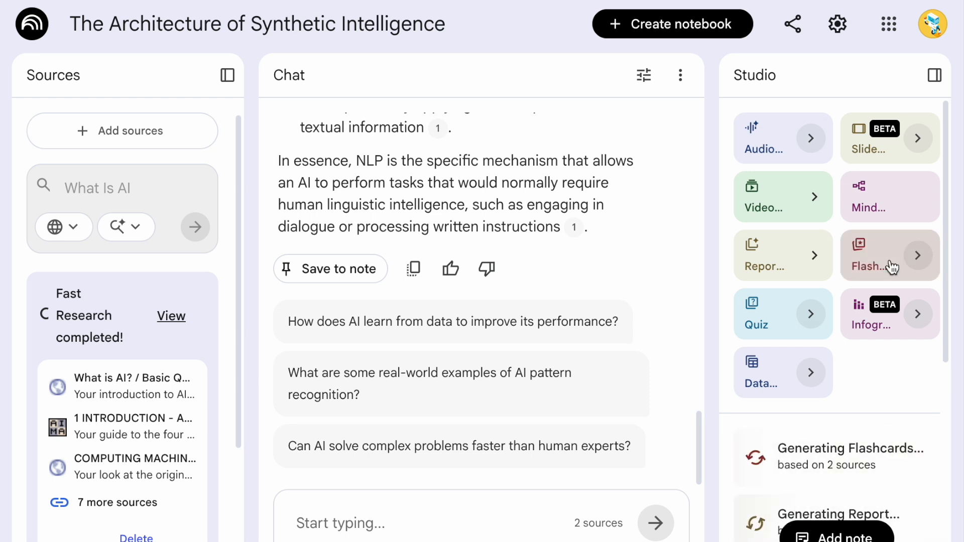
click(775, 330)
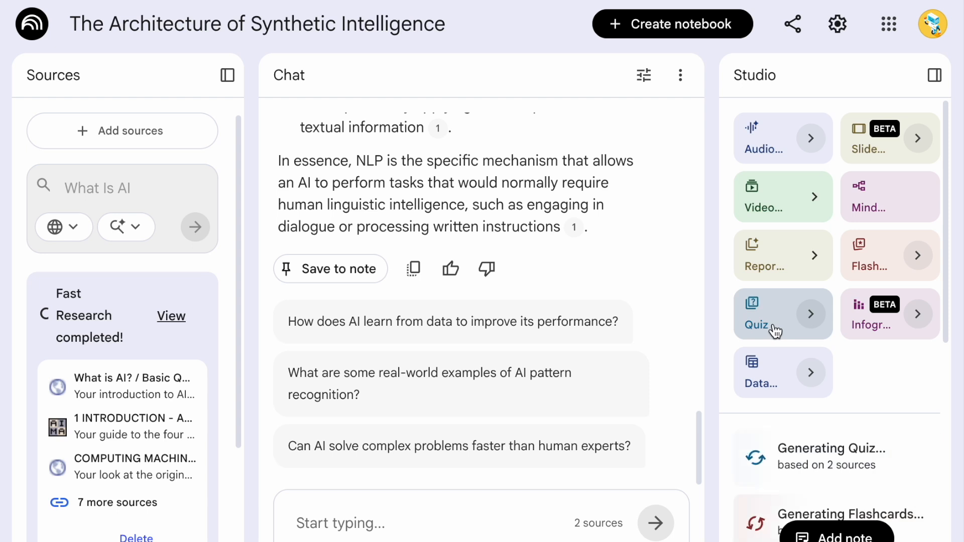
click(889, 326)
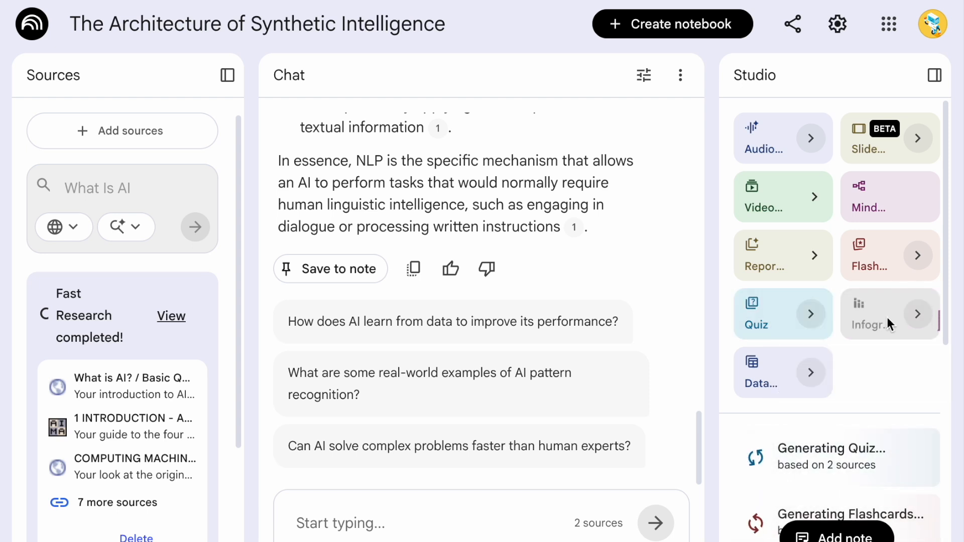
click(782, 382)
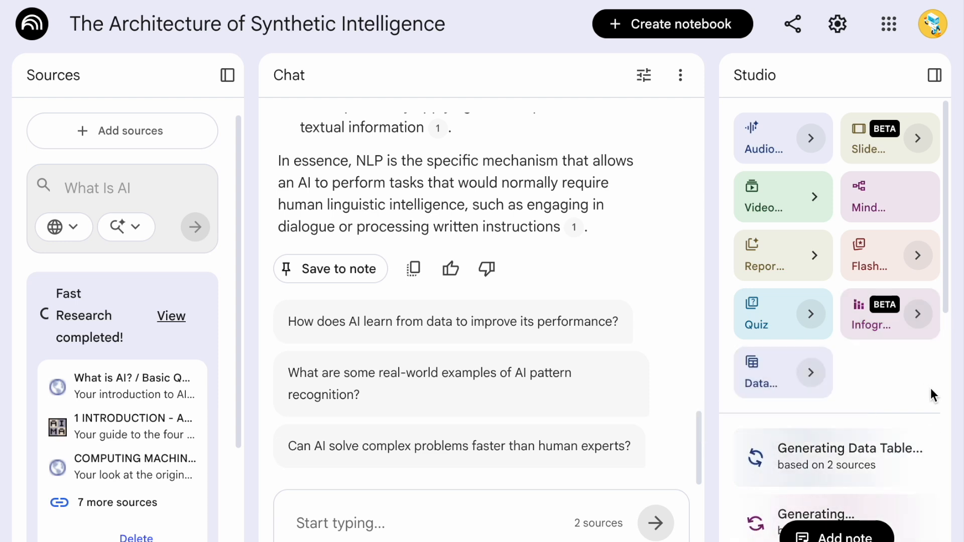
- Open the generated mind map and expand its Natural Language Processing, Learning, Pattern Recognition, Decision Making and Problem Solving branches
scroll(931, 390, down, 10)
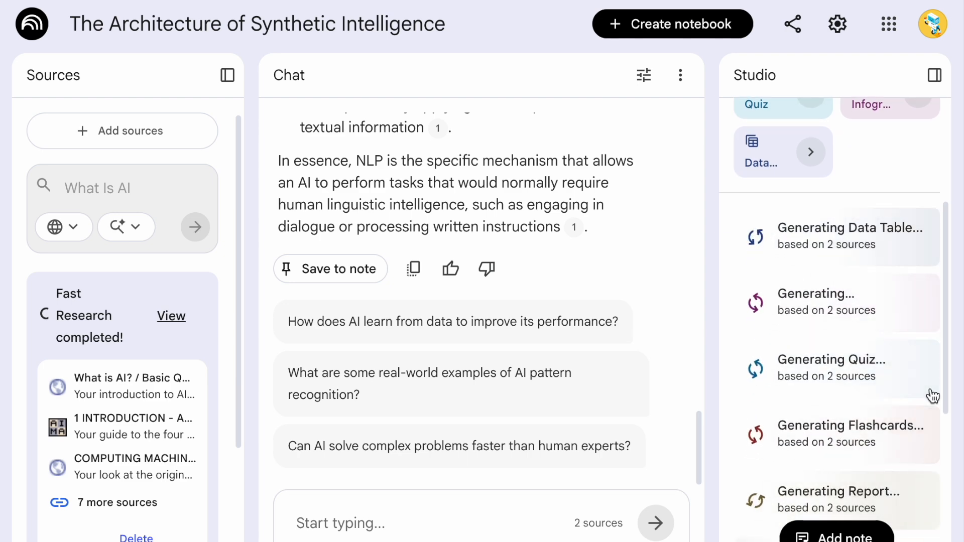
scroll(933, 397, down, 1)
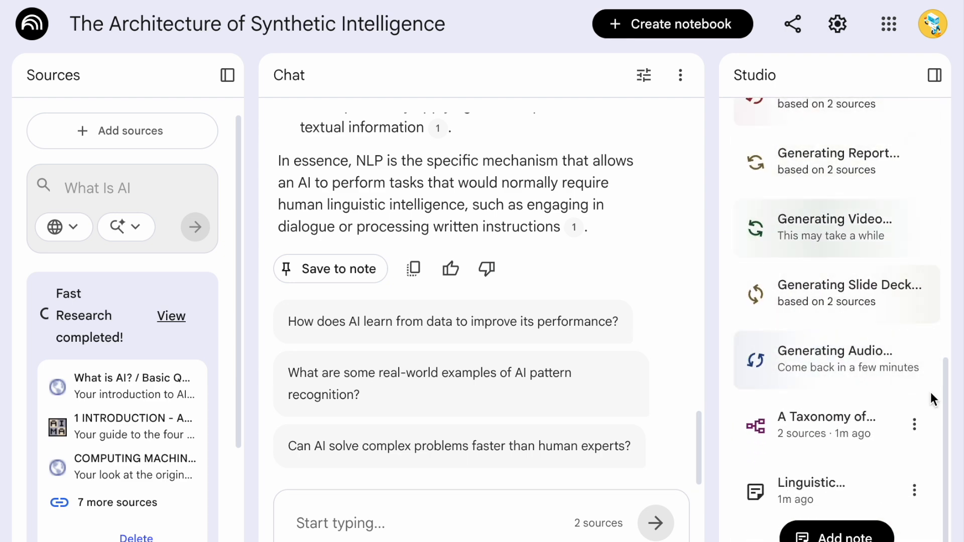
click(825, 436)
click(606, 132)
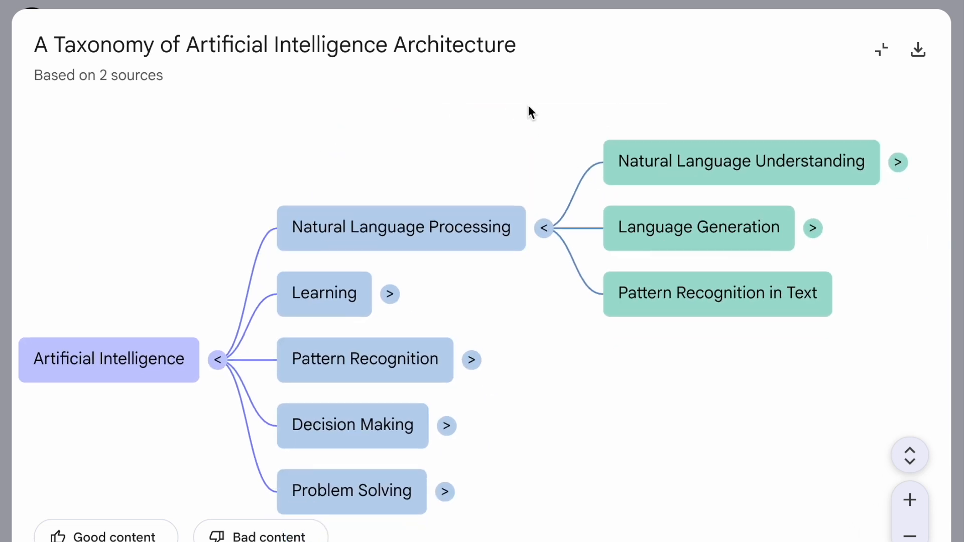
click(388, 291)
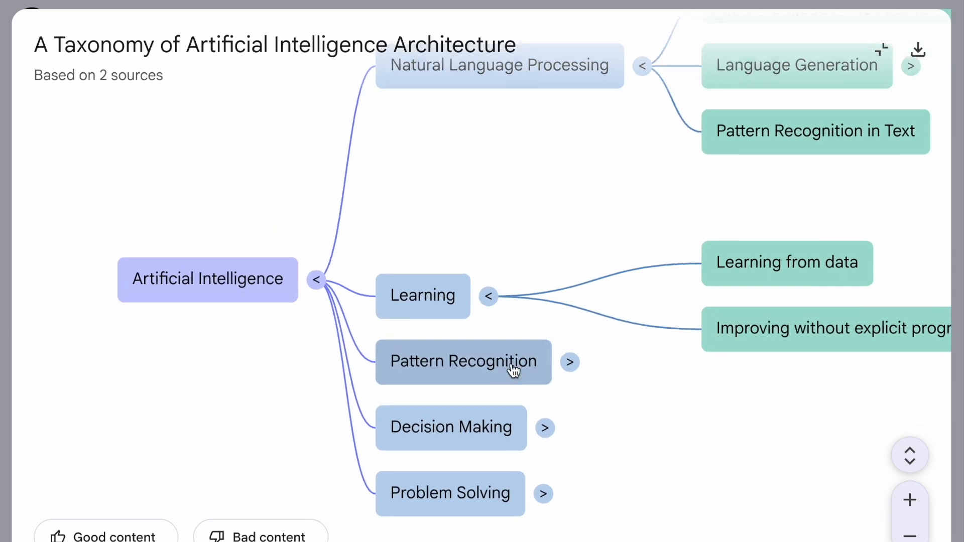
click(575, 360)
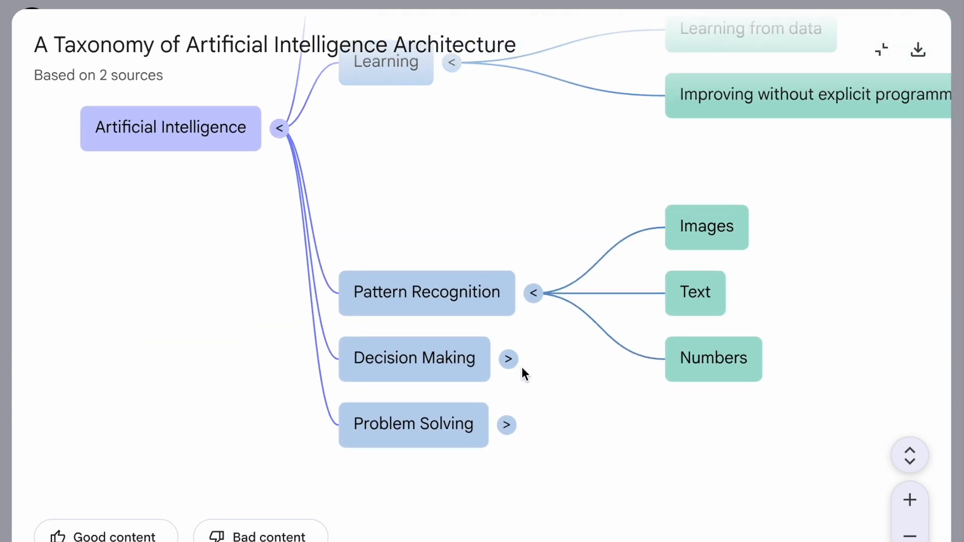
click(509, 359)
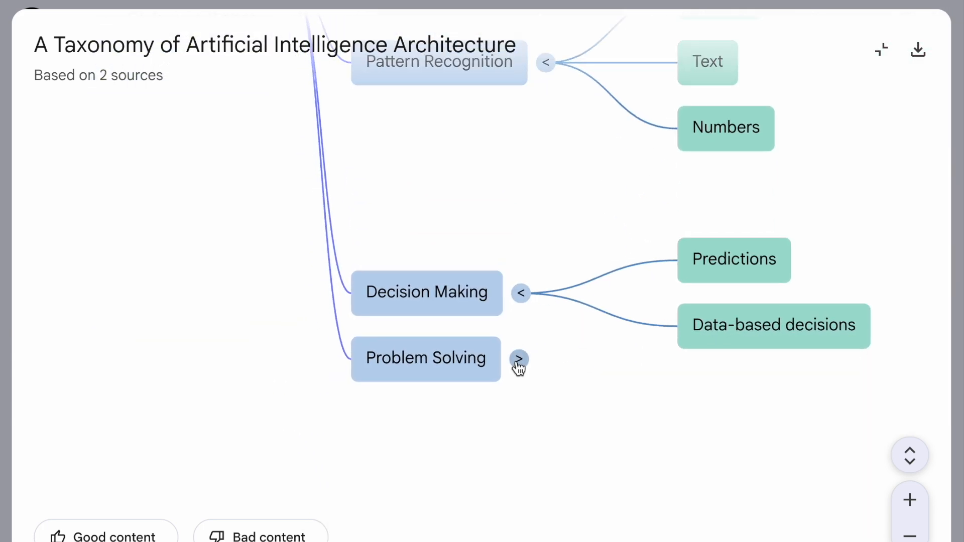
click(518, 359)
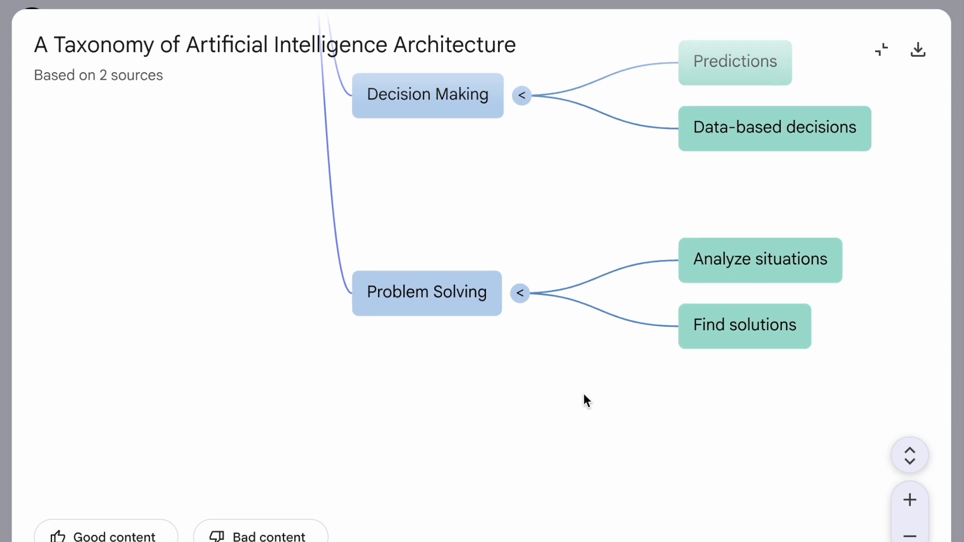
- Expand the Natural Language Understanding and Language Generation sub-branches, view the whole mind map, and close it
scroll(708, 433, up, 3)
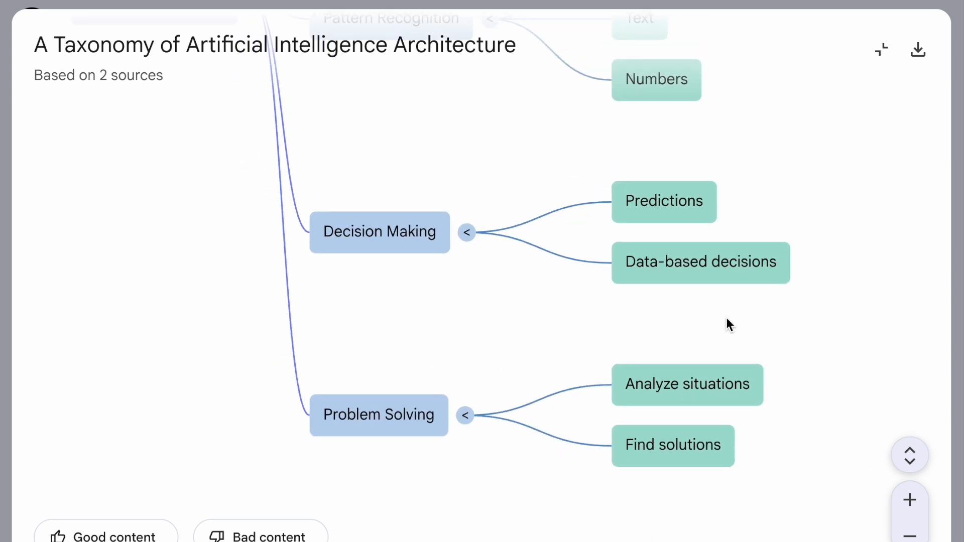
scroll(726, 318, down, 5)
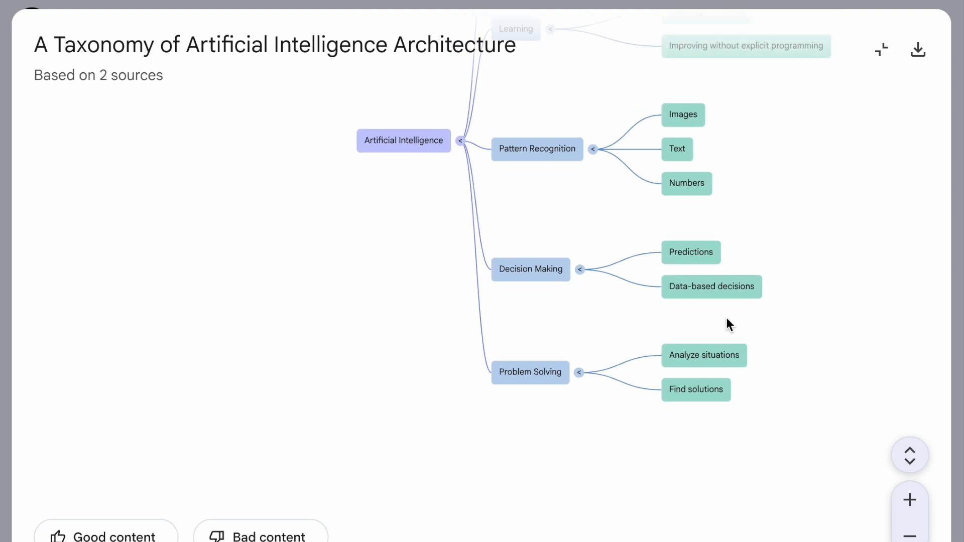
scroll(726, 317, down, 2)
drag(733, 269, 585, 302)
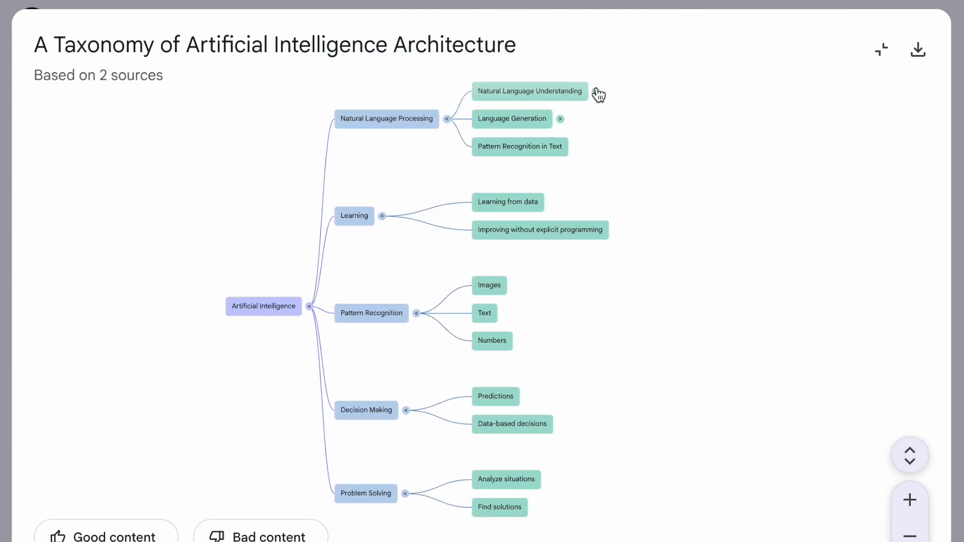
click(597, 92)
click(495, 321)
drag(719, 346, 720, 187)
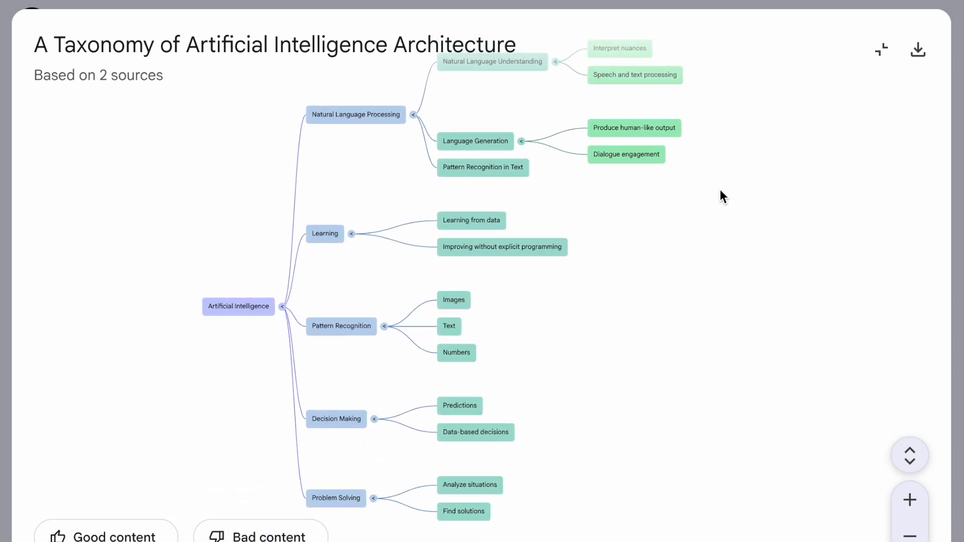
key(Escape)
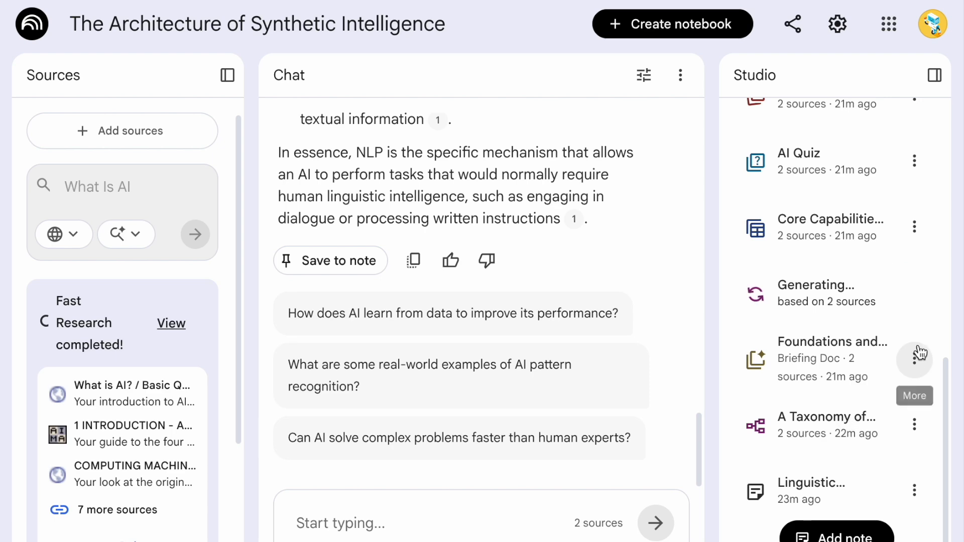
- Open the generated briefing report on AI foundations and capabilities, read it through to its final section, and close it
click(832, 365)
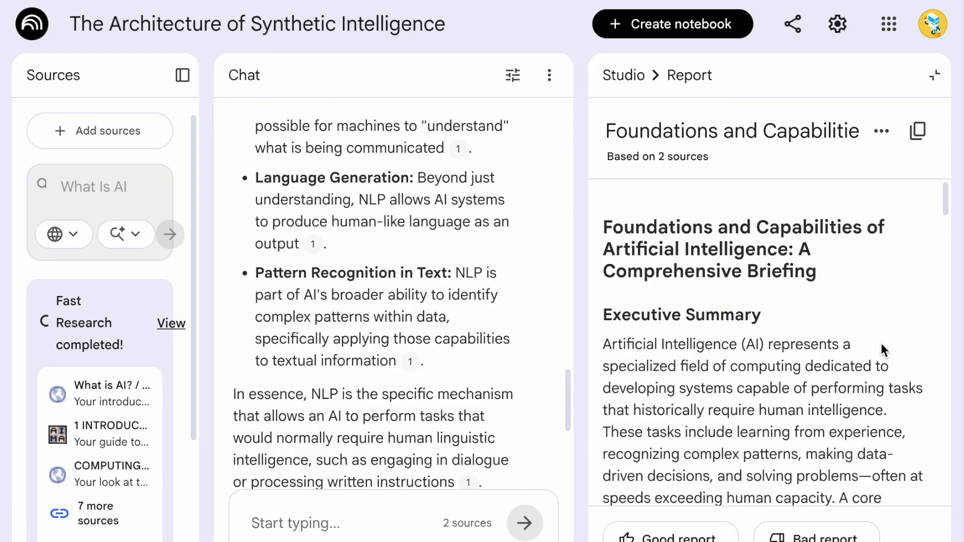
scroll(930, 339, down, 2)
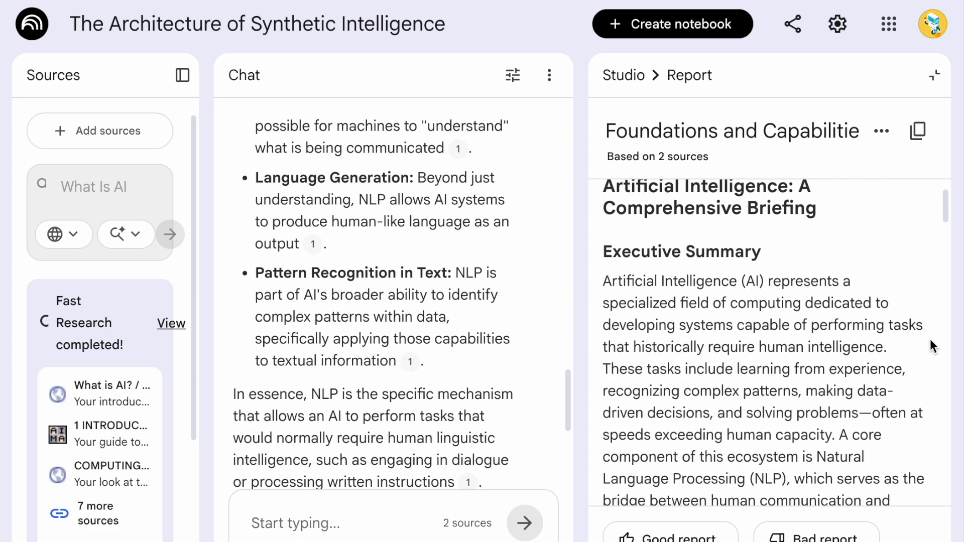
scroll(930, 339, down, 8)
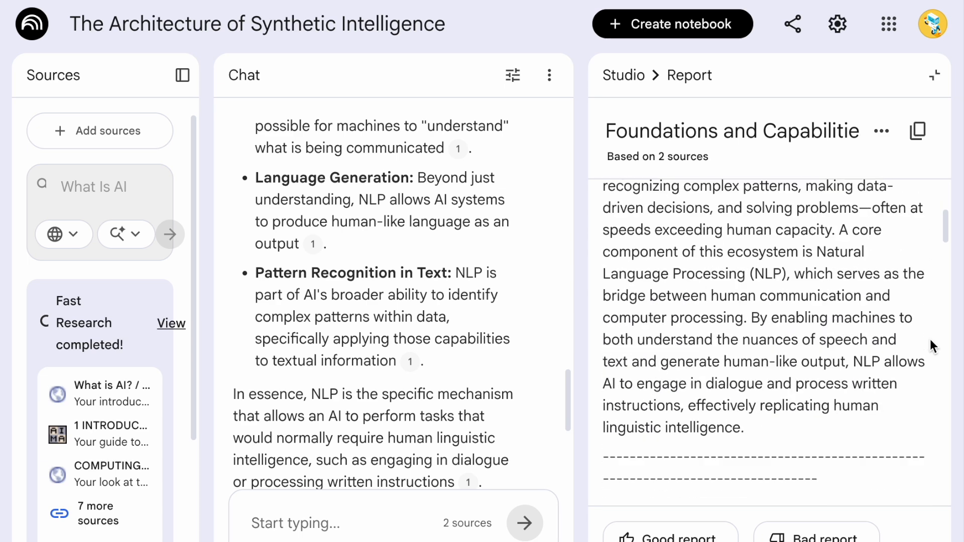
scroll(930, 339, down, 6)
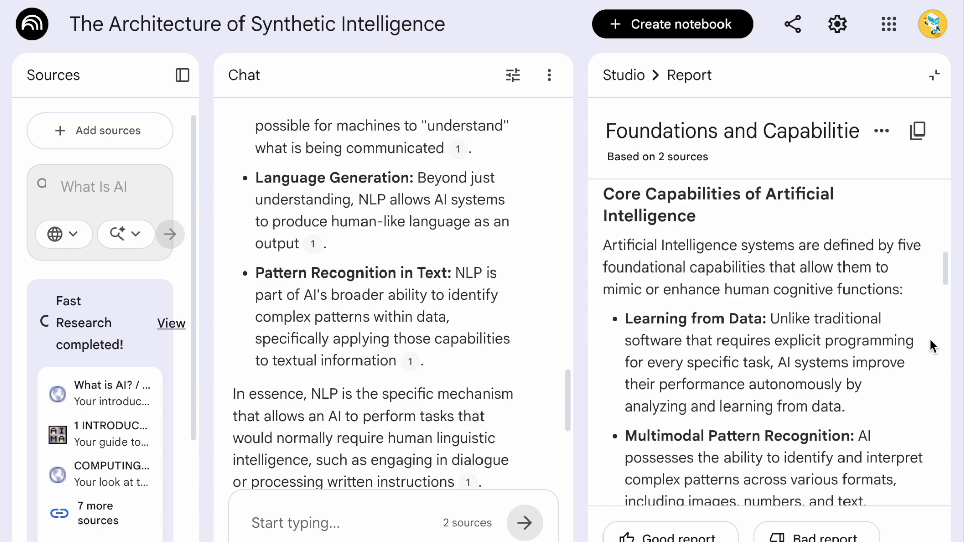
scroll(930, 339, down, 10)
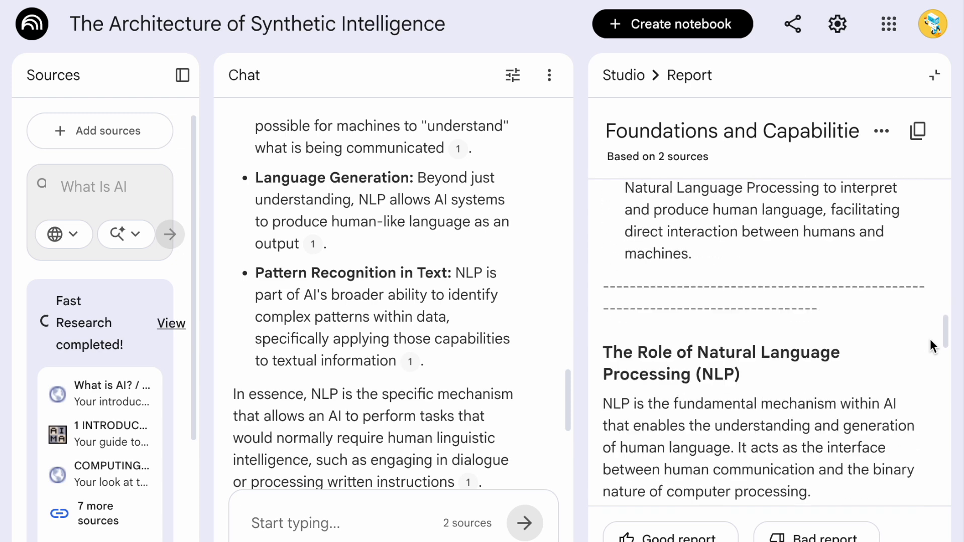
scroll(930, 339, down, 8)
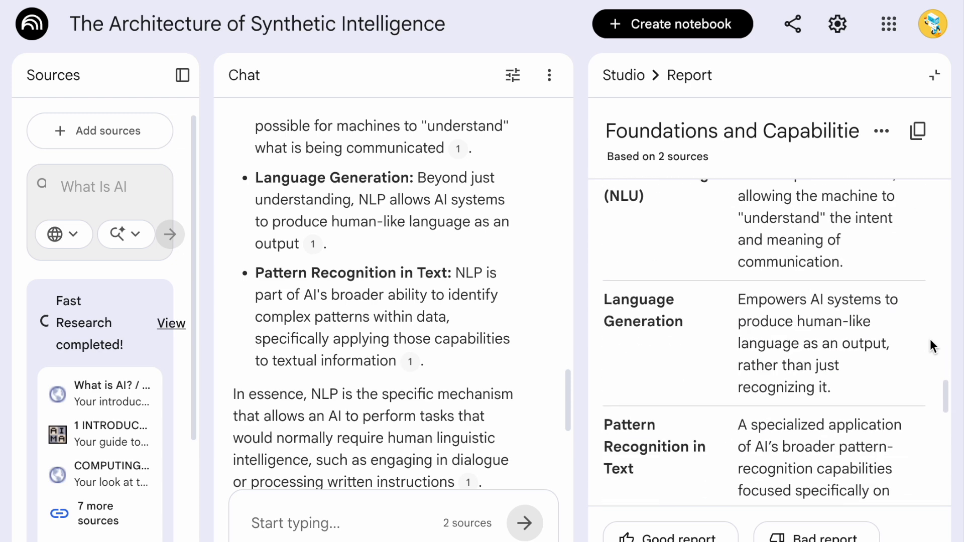
scroll(930, 339, down, 7)
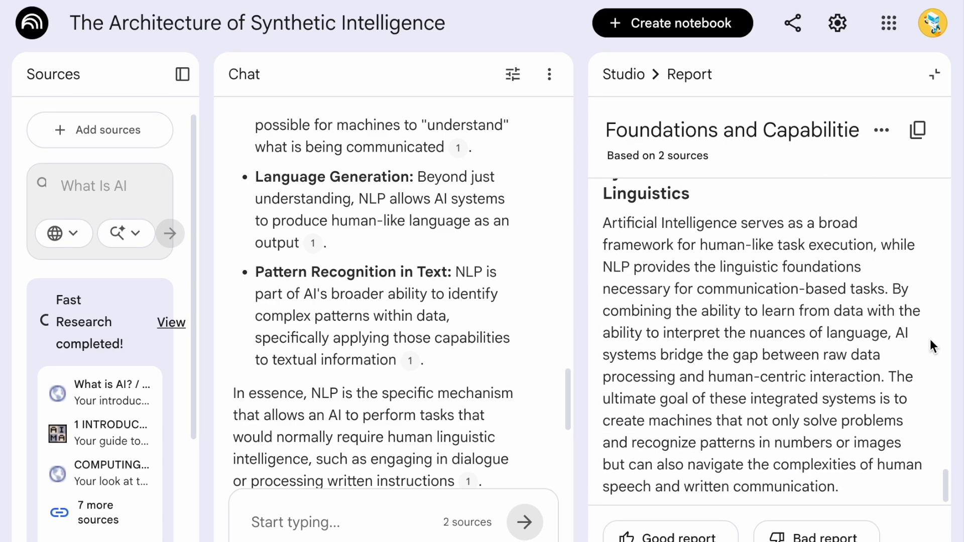
click(935, 75)
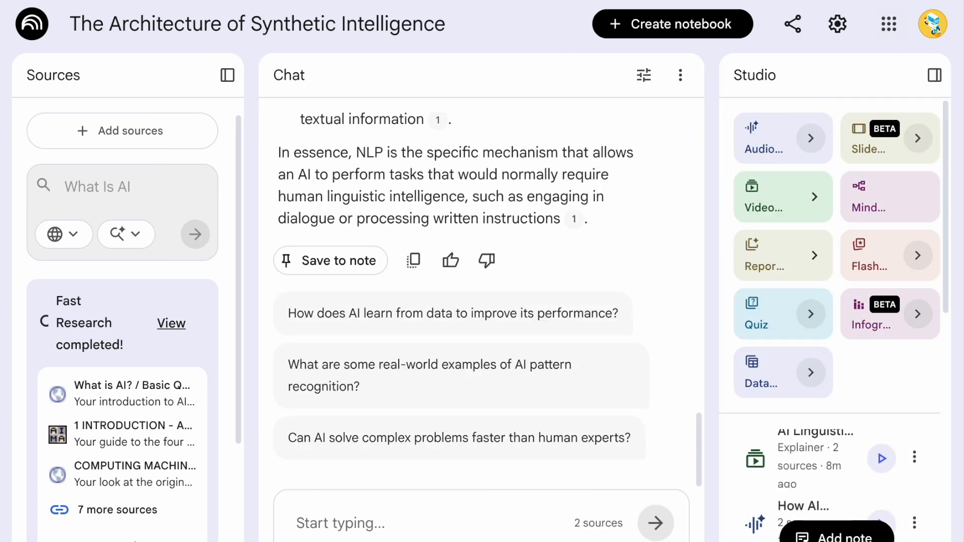
- Open the generated data table of AI capabilities, look across its columns, and close it
click(838, 451)
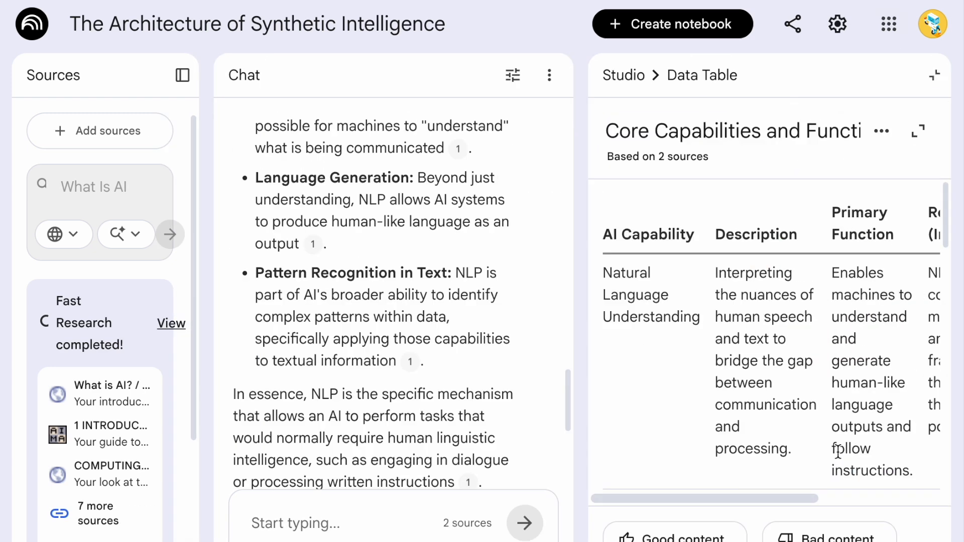
scroll(838, 452, right, 5)
scroll(839, 457, left, 5)
click(934, 78)
- Open the AI Quiz, review the first question's answer options and hint, view the quiz enlarged, and close it
scroll(849, 339, down, 7)
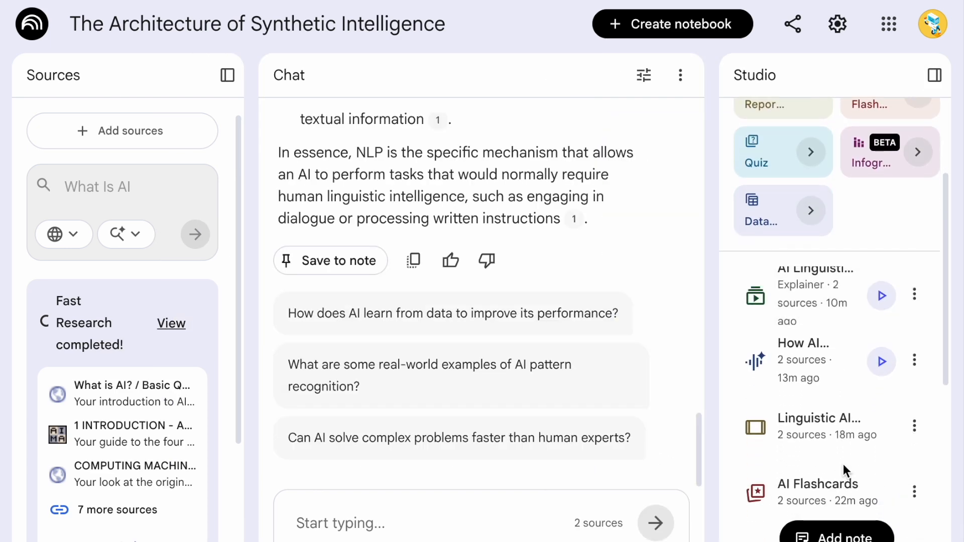
scroll(846, 472, up, 3)
click(843, 468)
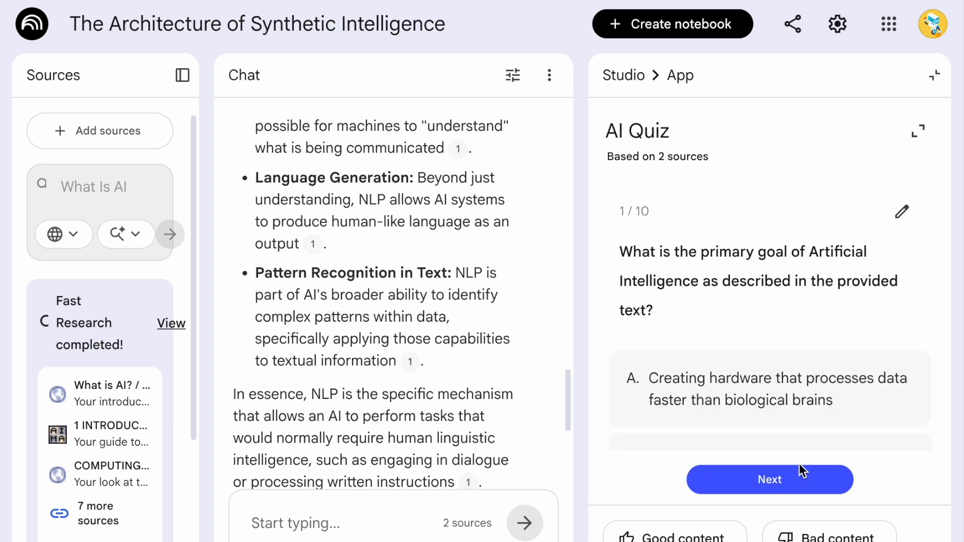
scroll(910, 430, down, 6)
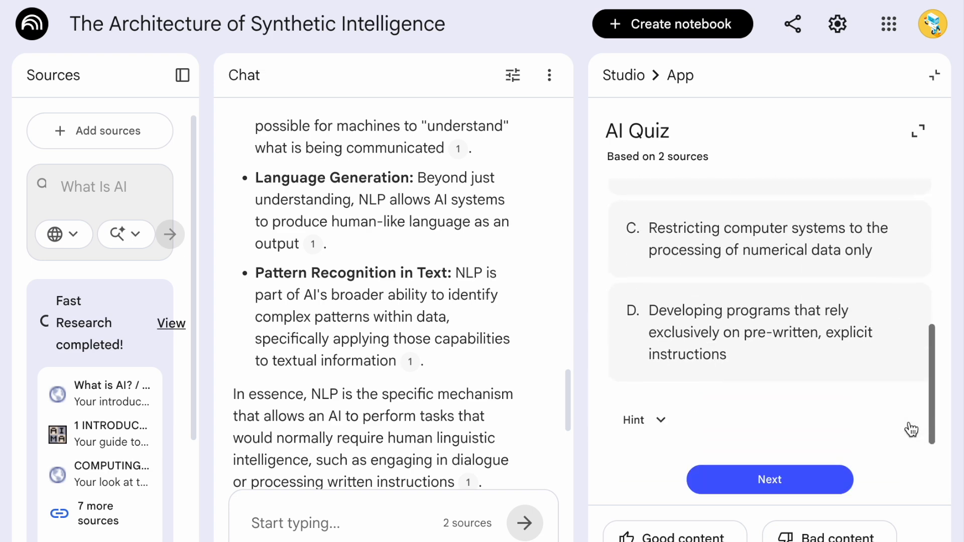
click(660, 416)
scroll(878, 394, up, 7)
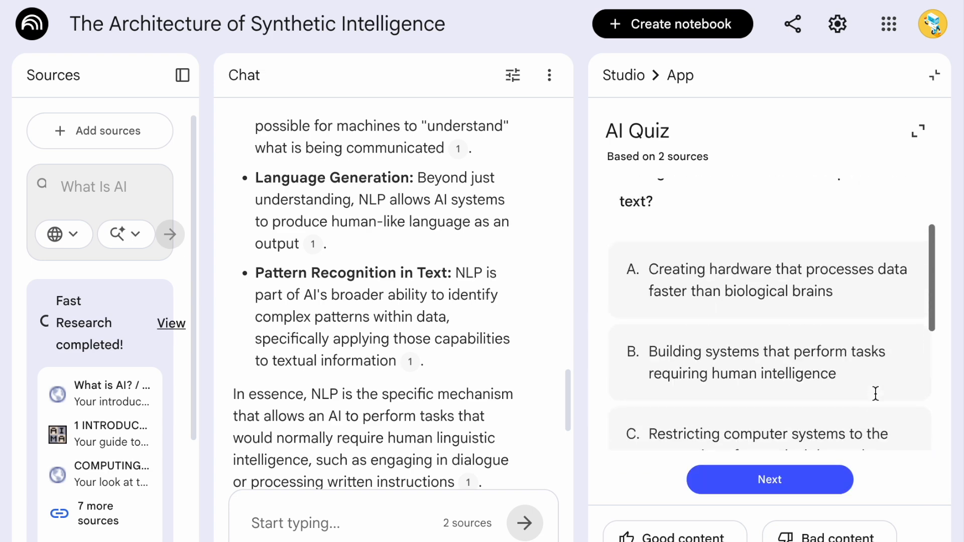
click(918, 131)
click(919, 38)
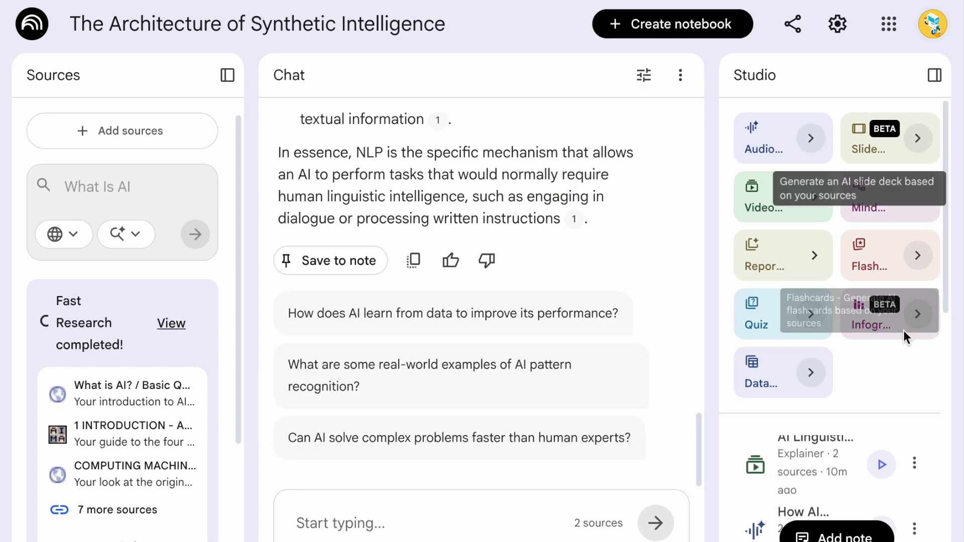
- Open the AI Flashcards, advance through the cards to the third one, and close the set
scroll(857, 467, down, 2)
scroll(857, 467, down, 3)
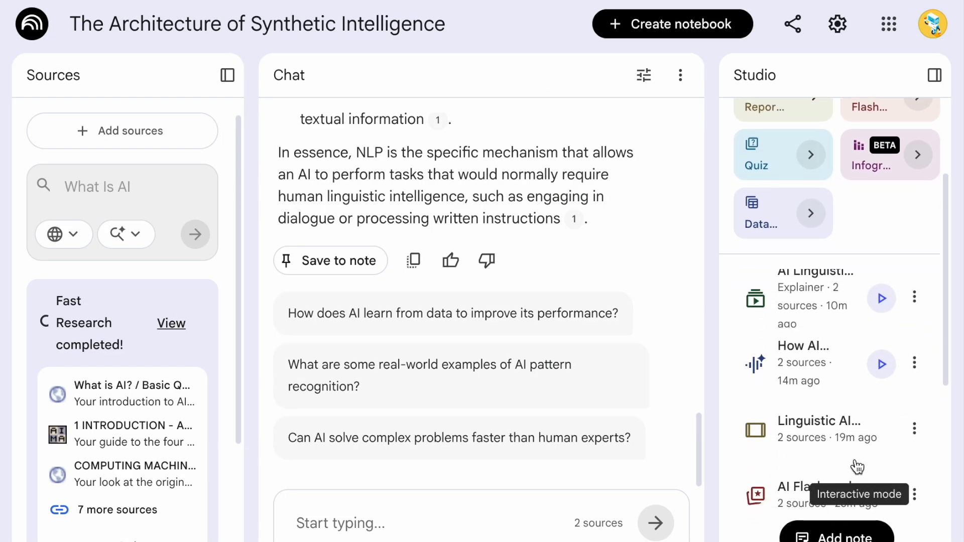
scroll(858, 467, down, 1)
click(804, 459)
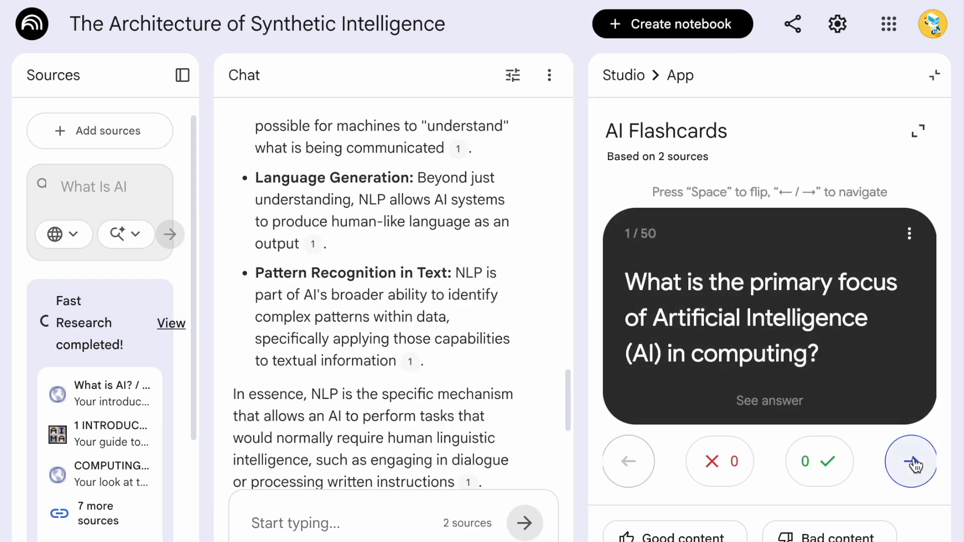
click(913, 462)
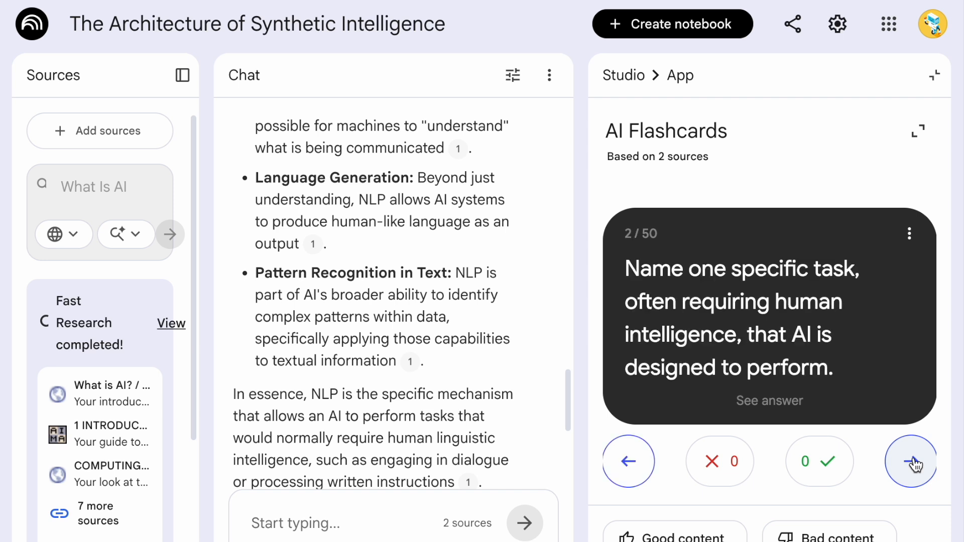
click(913, 462)
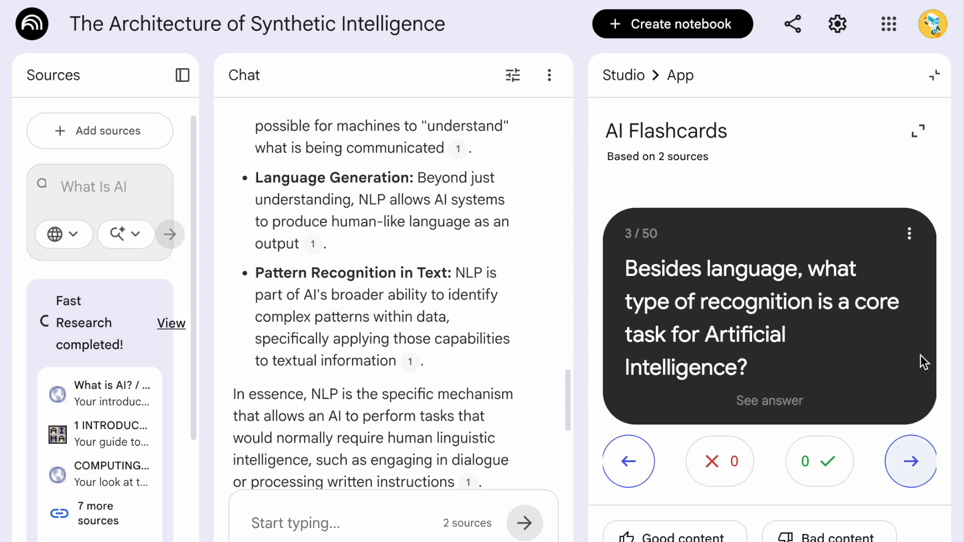
click(934, 75)
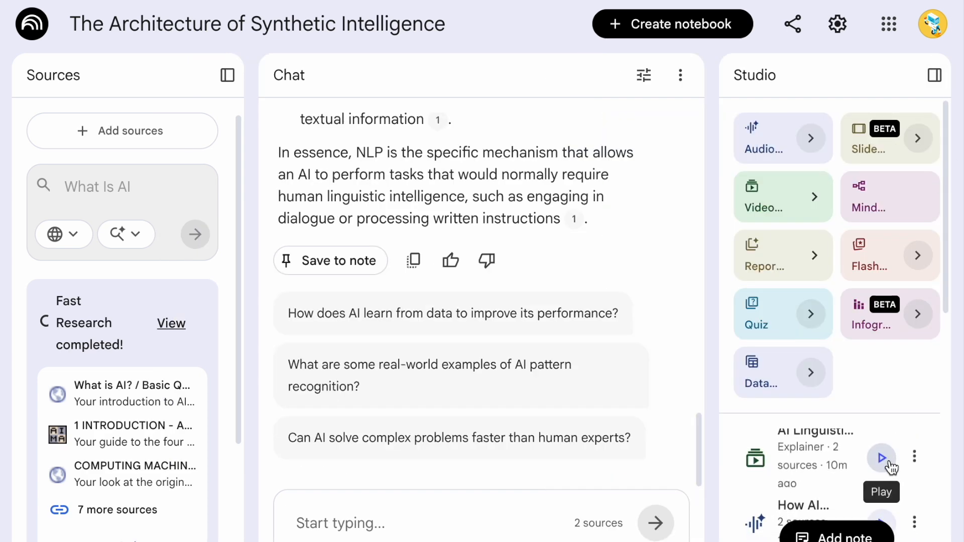
- Open the generated Linguistic AI slide deck and widen the Studio area to enlarge its slides
scroll(891, 468, down, 3)
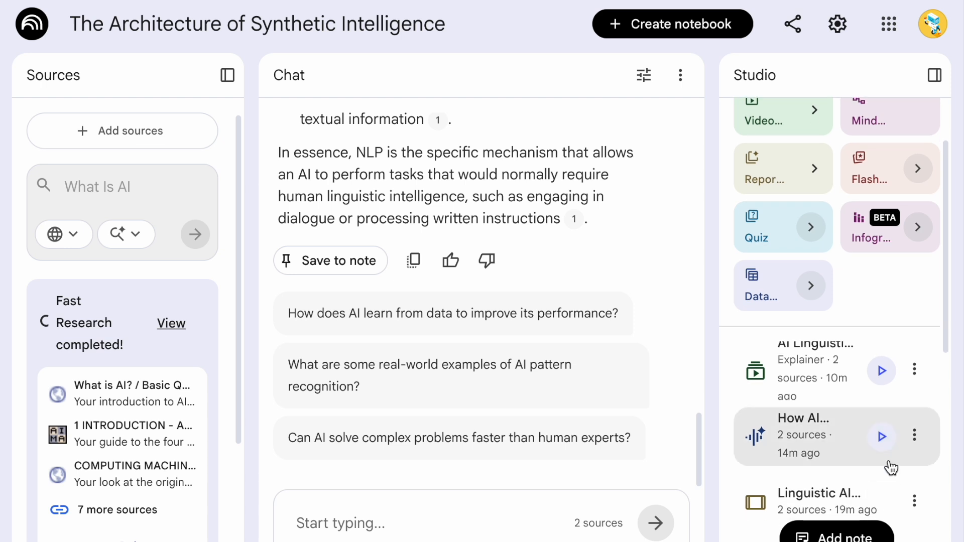
scroll(892, 468, down, 2)
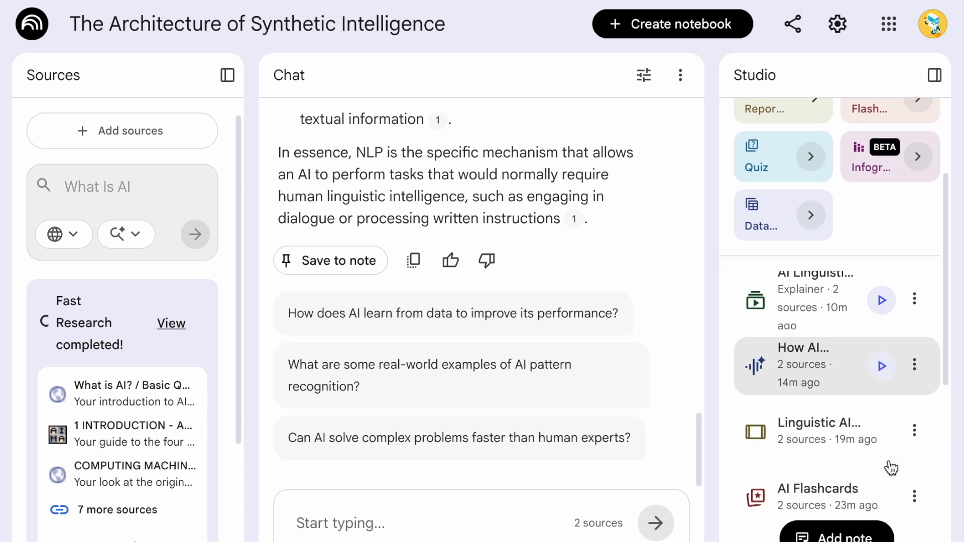
click(822, 440)
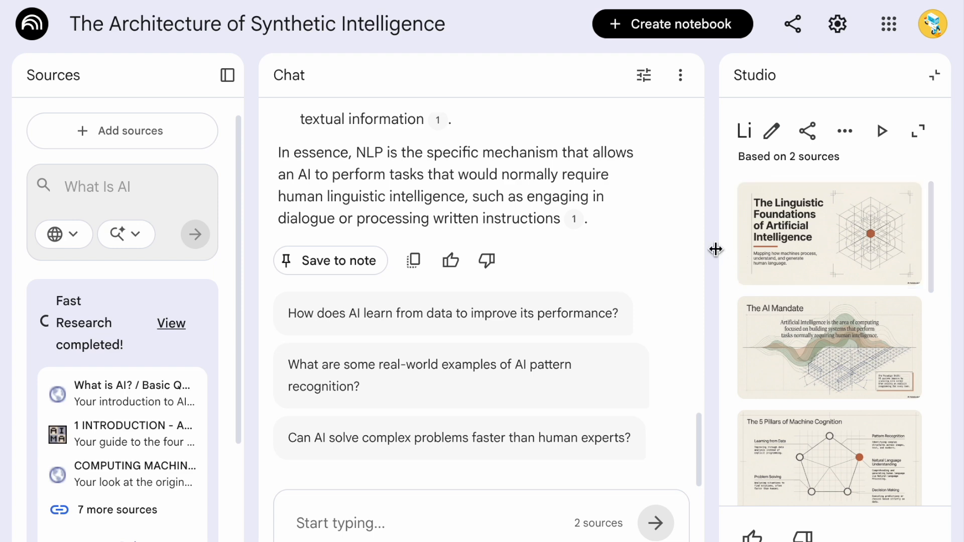
drag(715, 250, 626, 250)
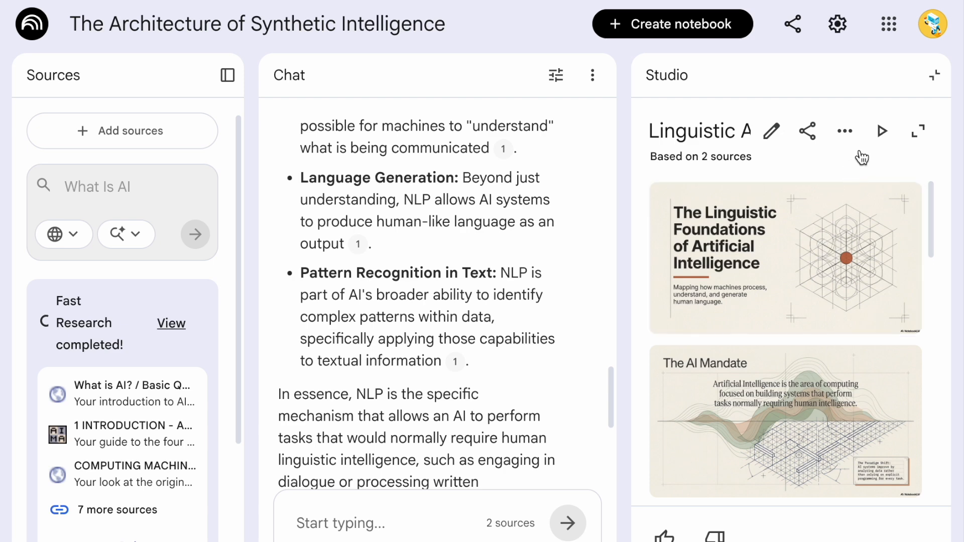
- Enlarge the Linguistic AI Blueprint slide deck, advance through its slides to the eighth one, Executive Summary, and close the deck
click(918, 131)
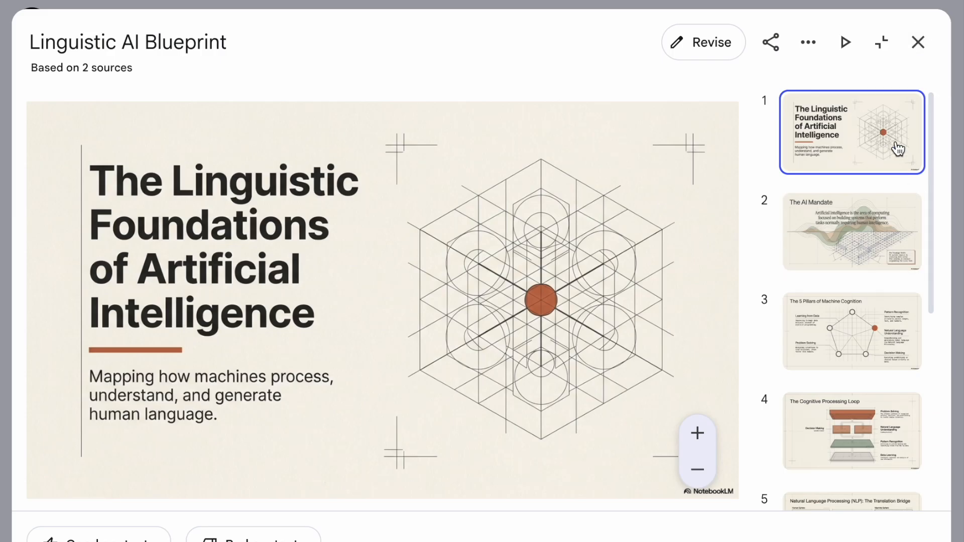
key(Right)
key(Right)
key(Right)
key(Right)
key(Right)
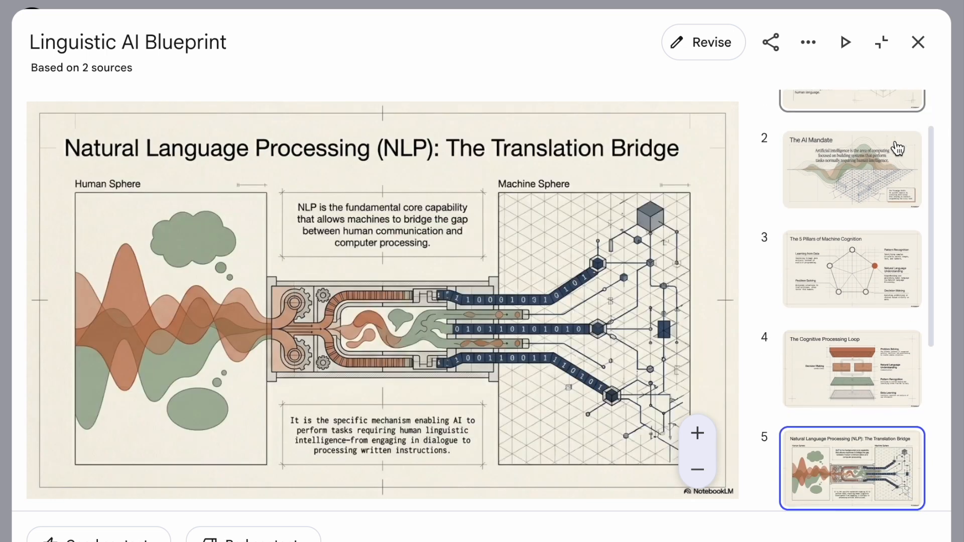
key(Right)
key(Right)
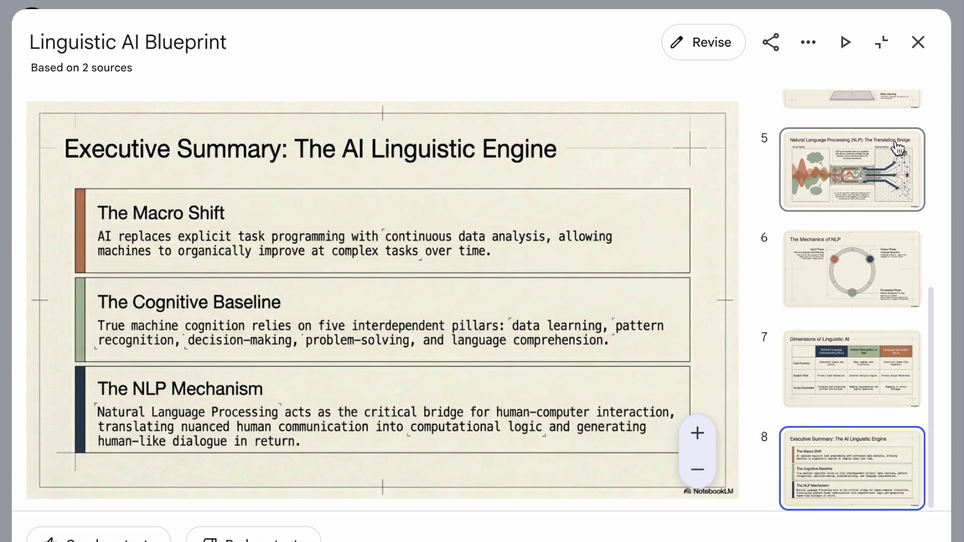
click(918, 42)
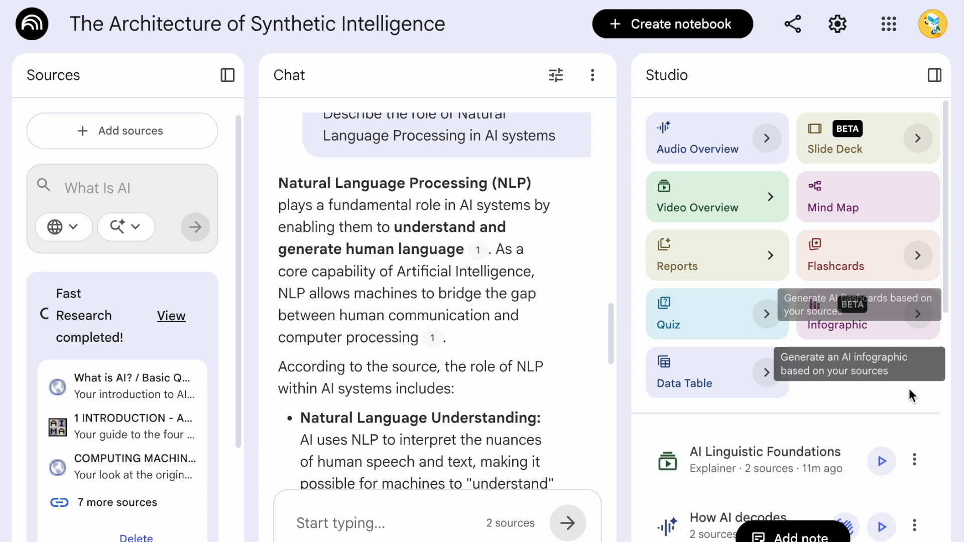
- Start playing the generated audio overview "How AI decodes..." from the Studio outputs and close its player
scroll(792, 487, down, 2)
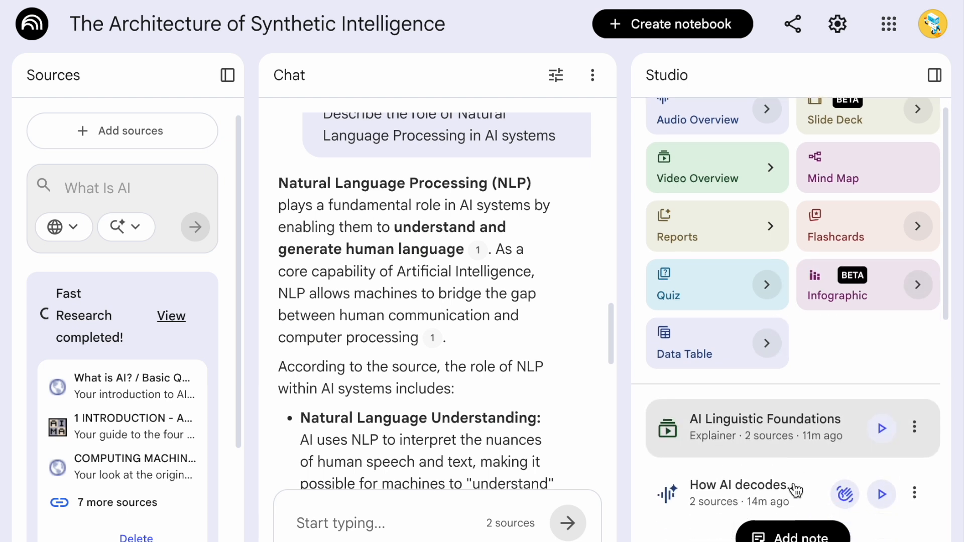
scroll(796, 490, down, 2)
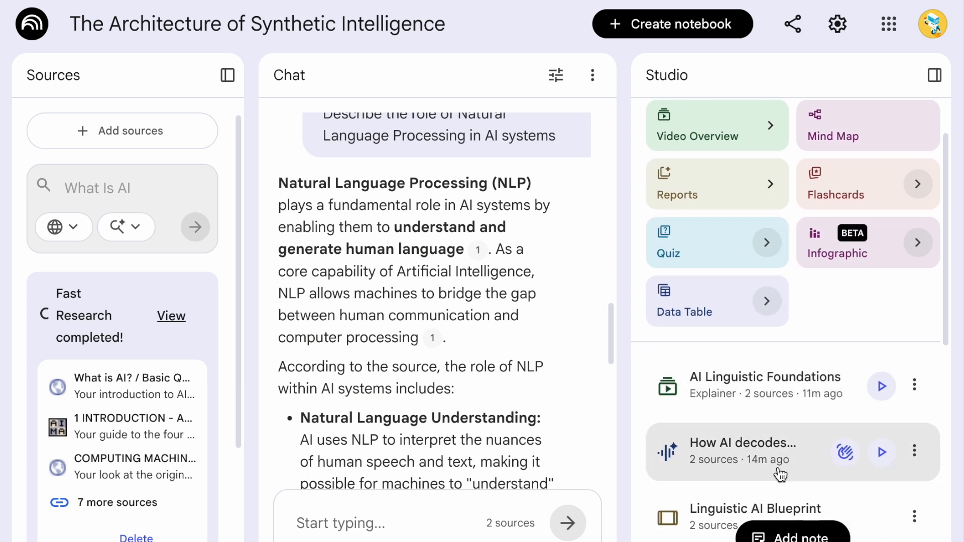
click(780, 474)
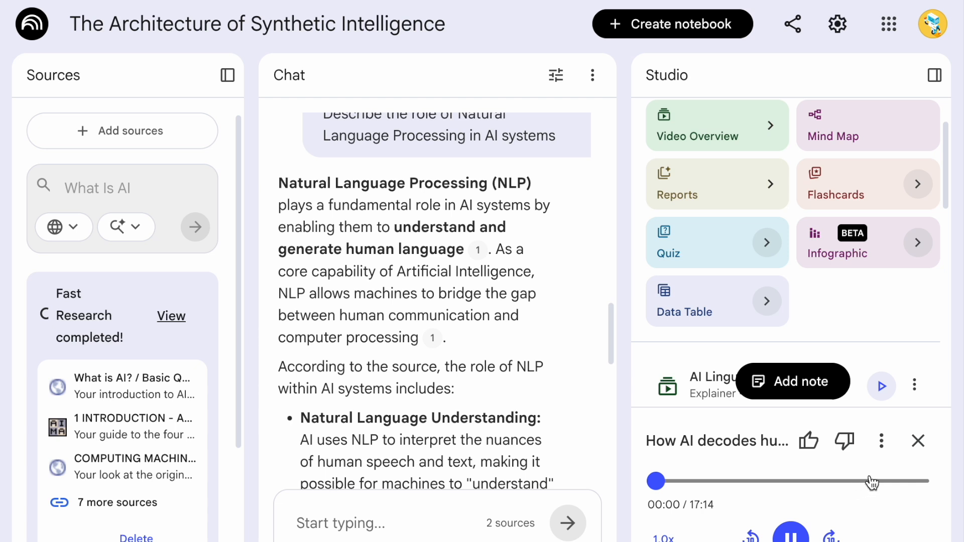
click(919, 443)
- Open the AI Linguistic Foundations video overview, play it, skip ahead to about 5:19, pause it, and close the video
click(748, 392)
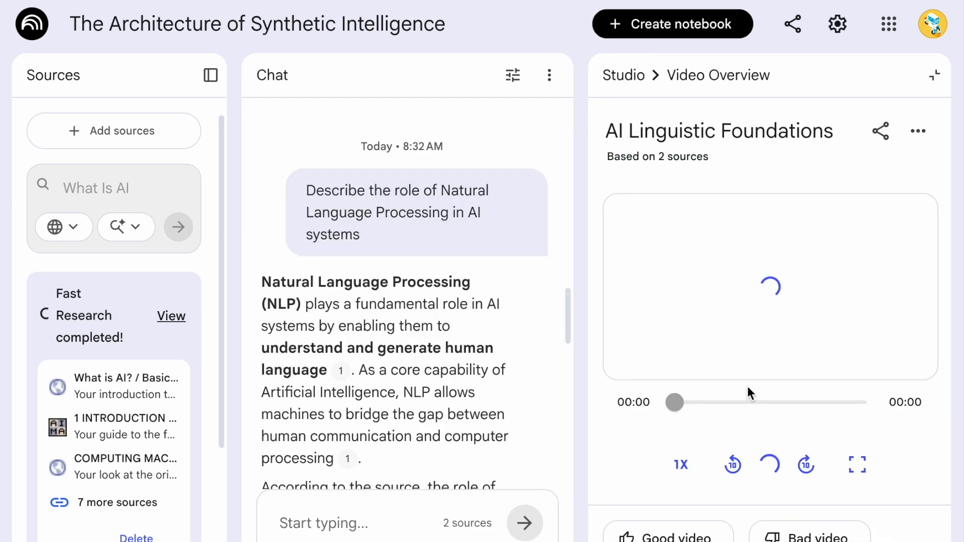
click(769, 462)
click(769, 462)
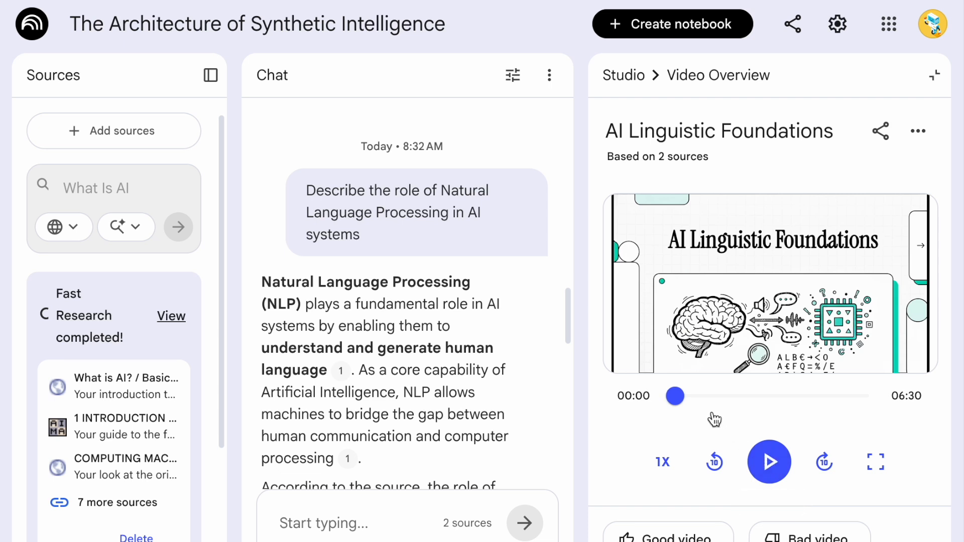
click(696, 396)
click(779, 397)
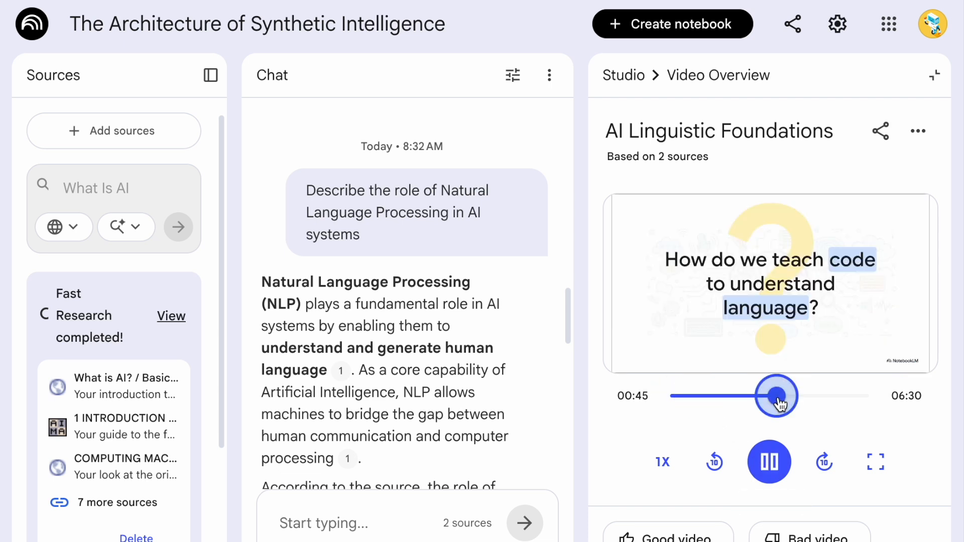
click(831, 397)
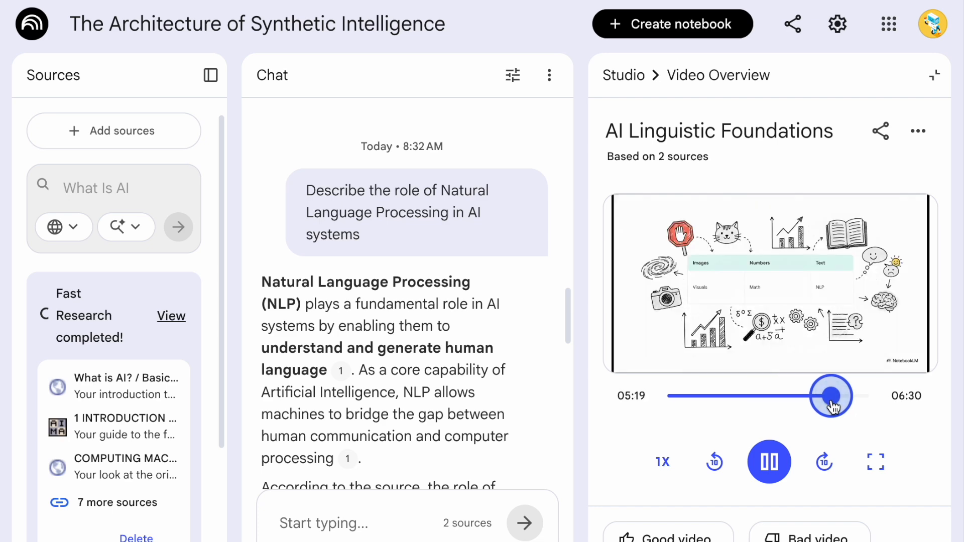
click(769, 462)
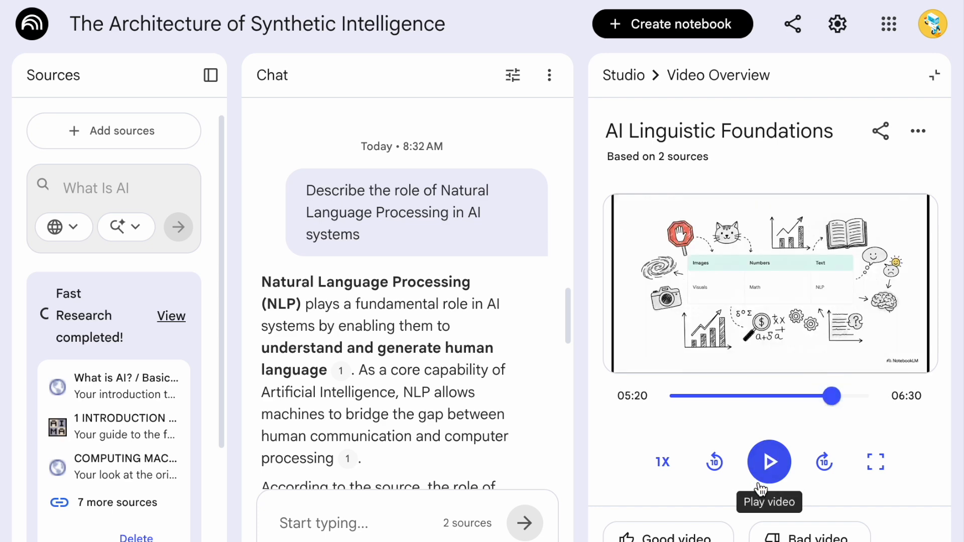
click(933, 75)
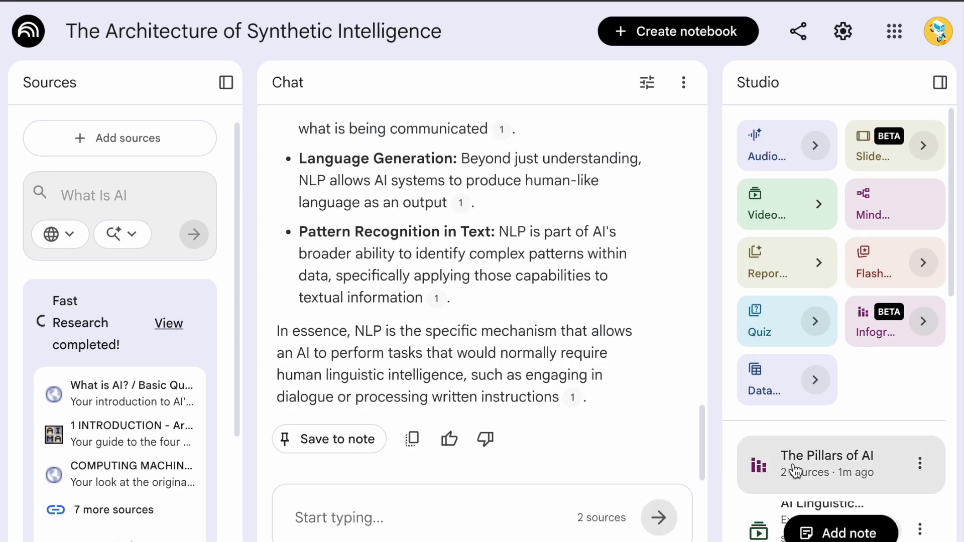
- Open the generated infographic The Pillars of AI from the Studio outputs
click(830, 470)
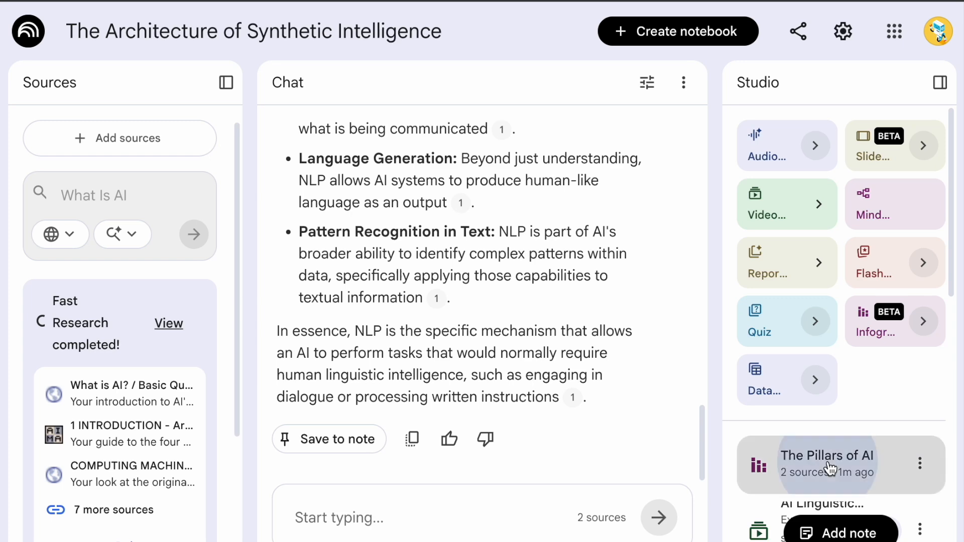